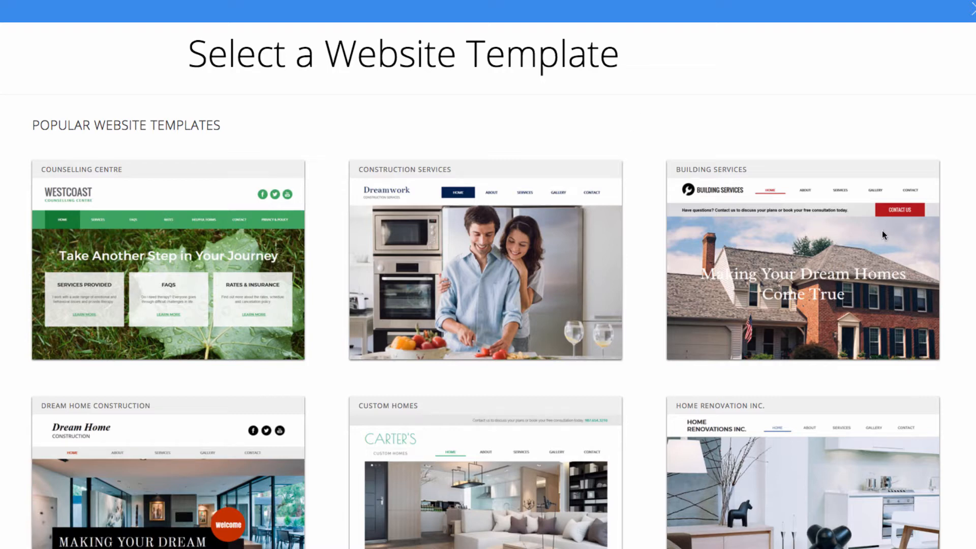
- Create a new site from the Construction Services website template
mouse_move(437, 212)
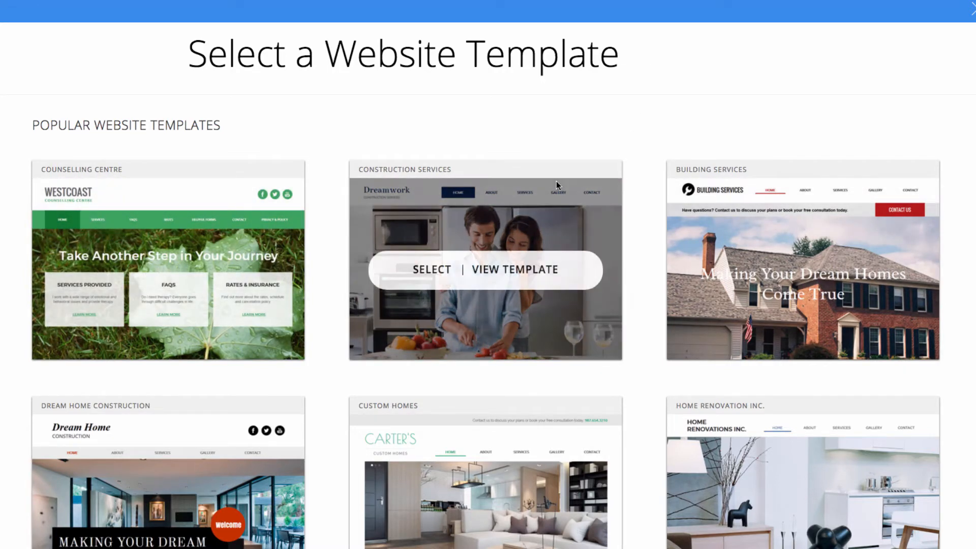
left_click(438, 275)
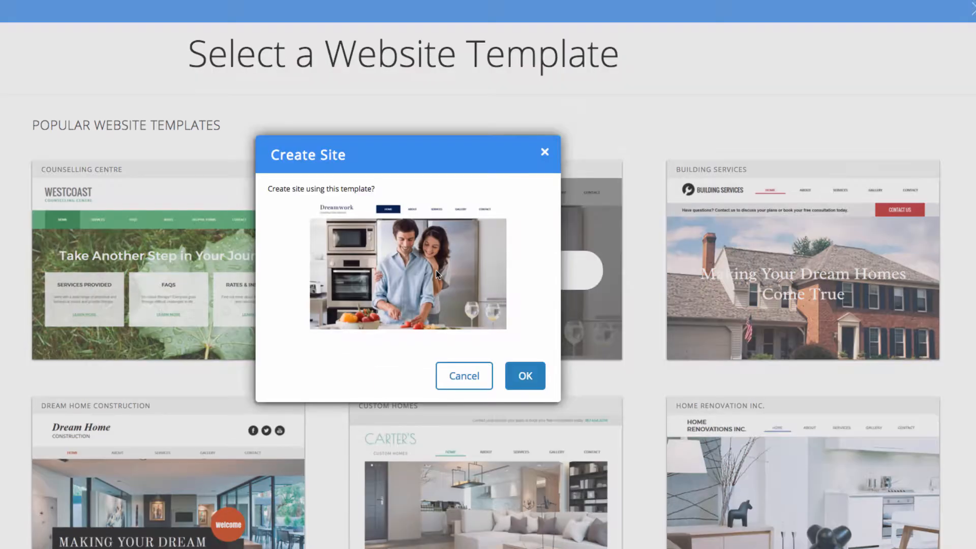
left_click(529, 378)
left_click(305, 314)
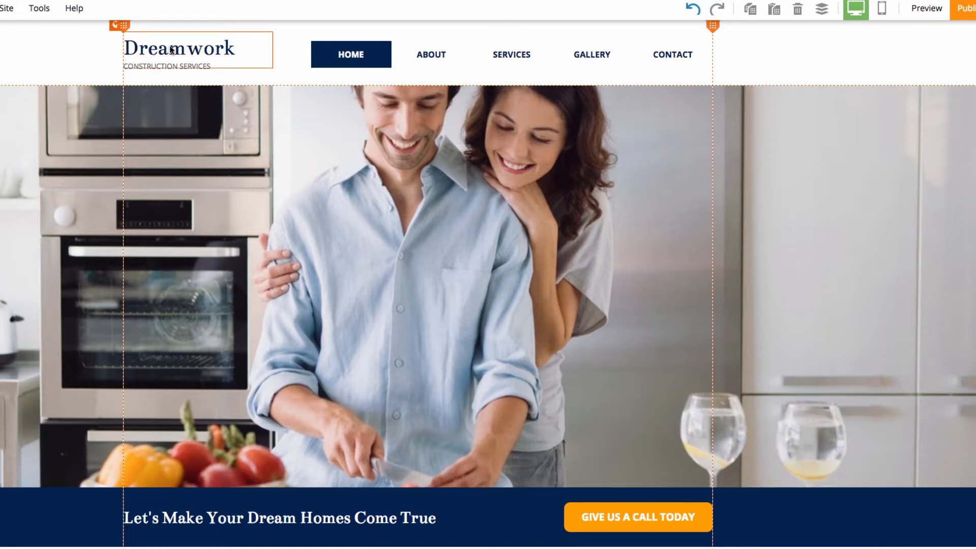
- Replace the site title text in the header with "Website.com"
left_click(189, 49)
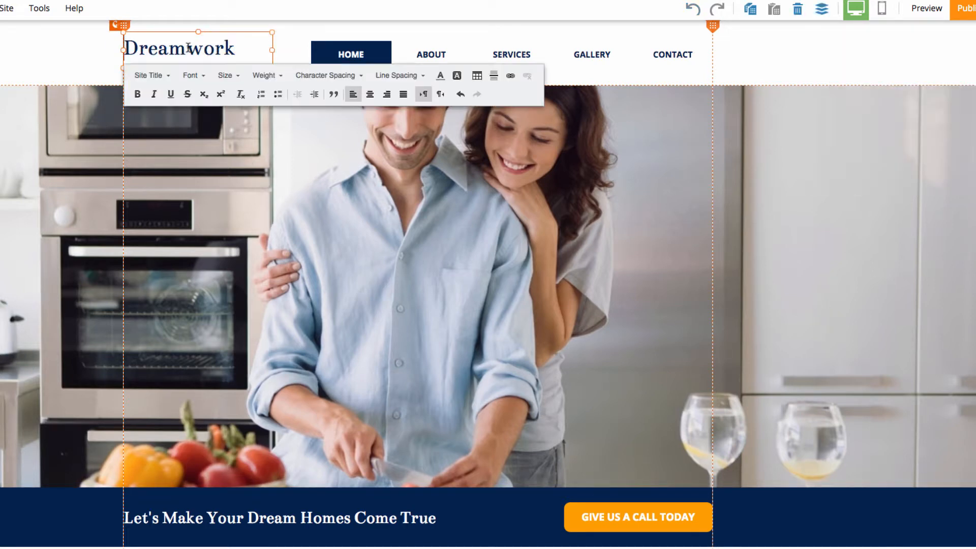
double_click(219, 49)
type("Website.com")
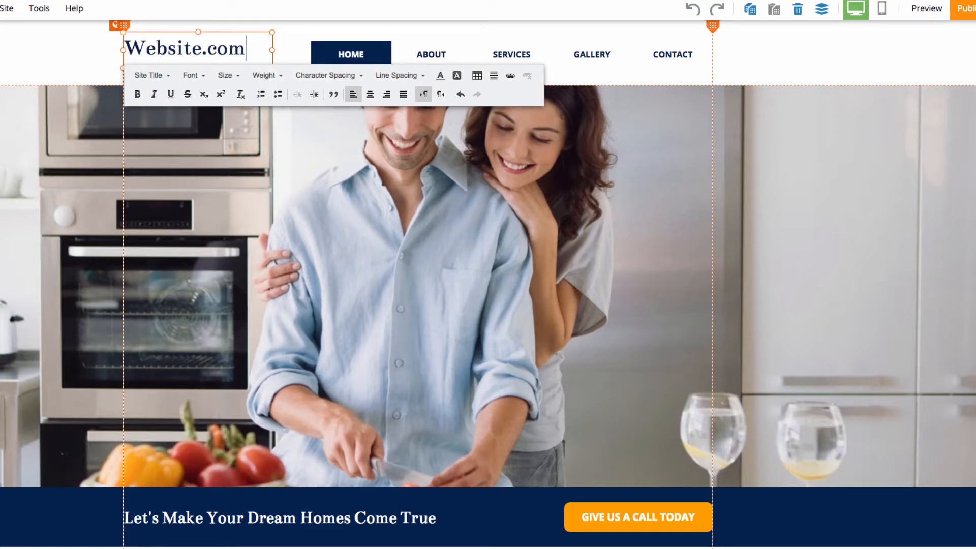
left_click(53, 70)
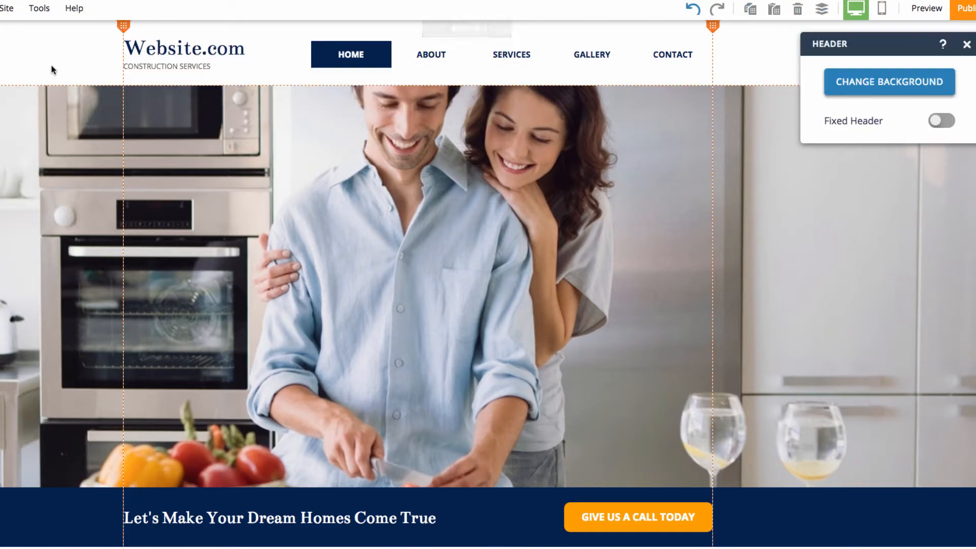
left_click(181, 50)
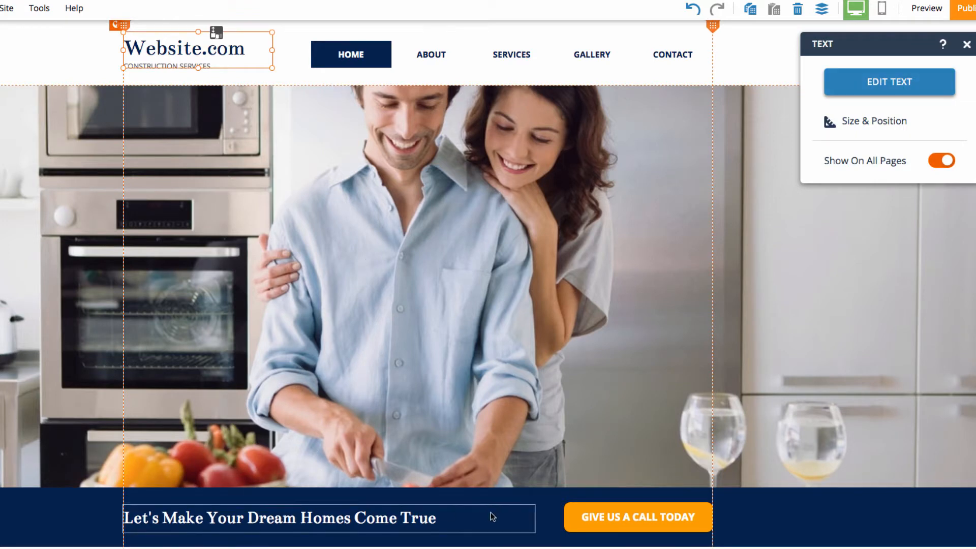
- Change the headline in the dark blue strip to read "Let's Make Your Dream Websites Come True"
left_click(256, 529)
left_click(257, 529)
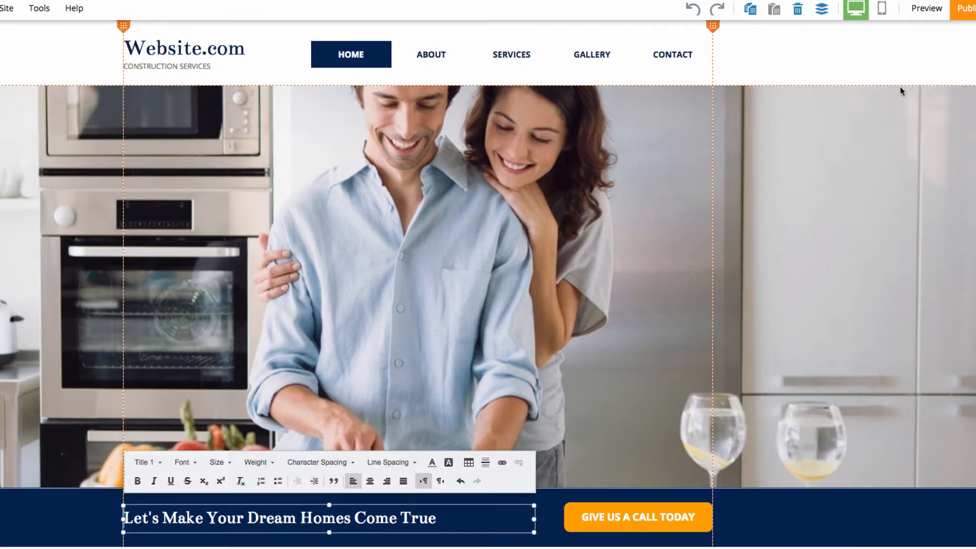
left_click_drag(247, 518, 350, 517)
type("Dream Websites")
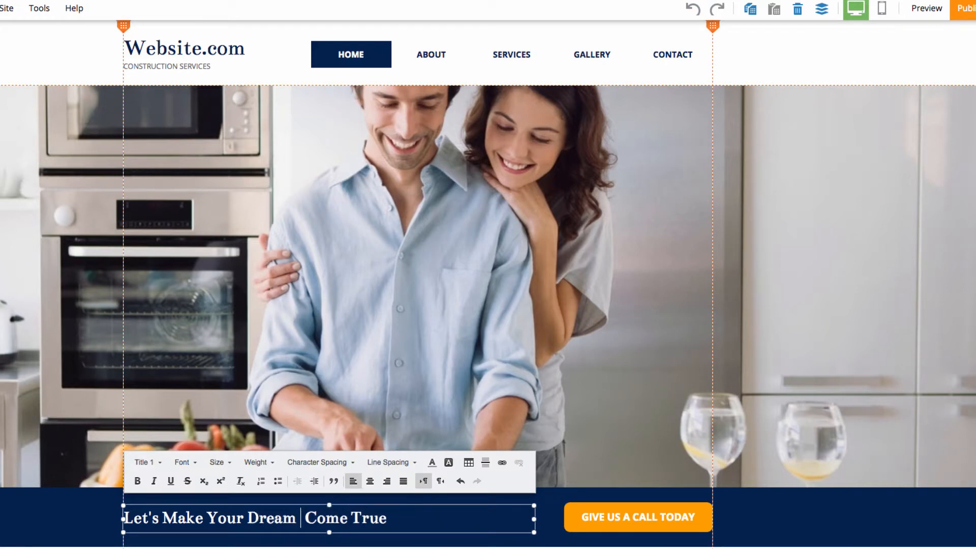
- Replace the home page hero strip's background with the beach house deck at sunset from the background images
left_click(867, 254)
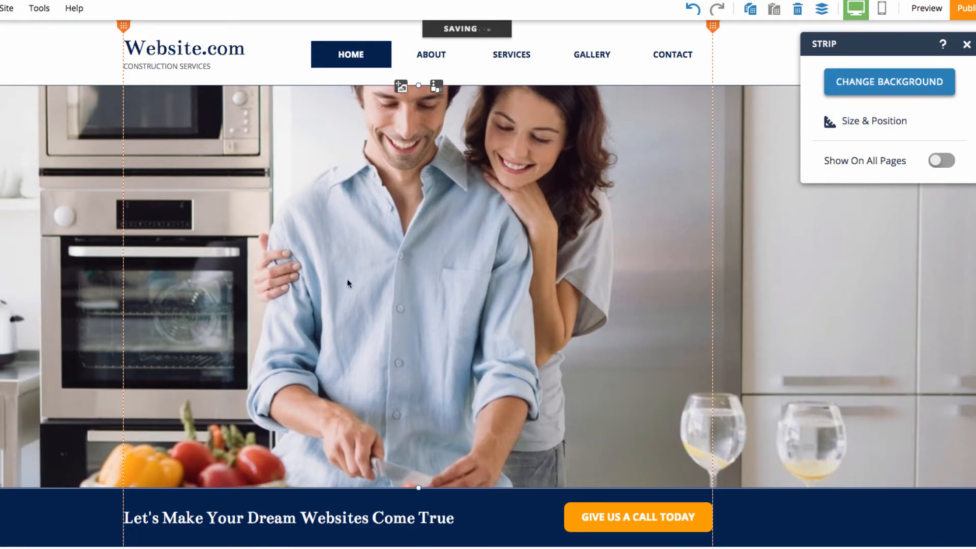
left_click(880, 92)
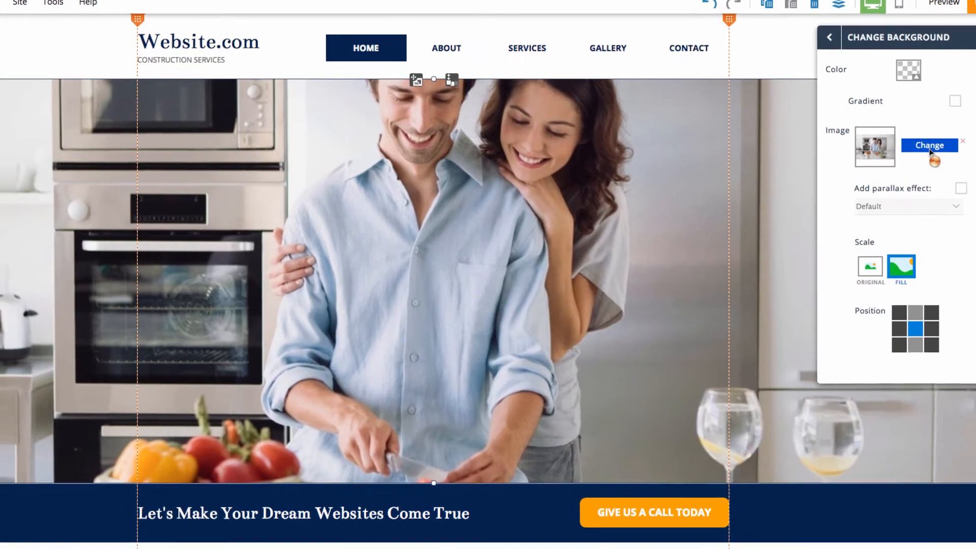
left_click(915, 155)
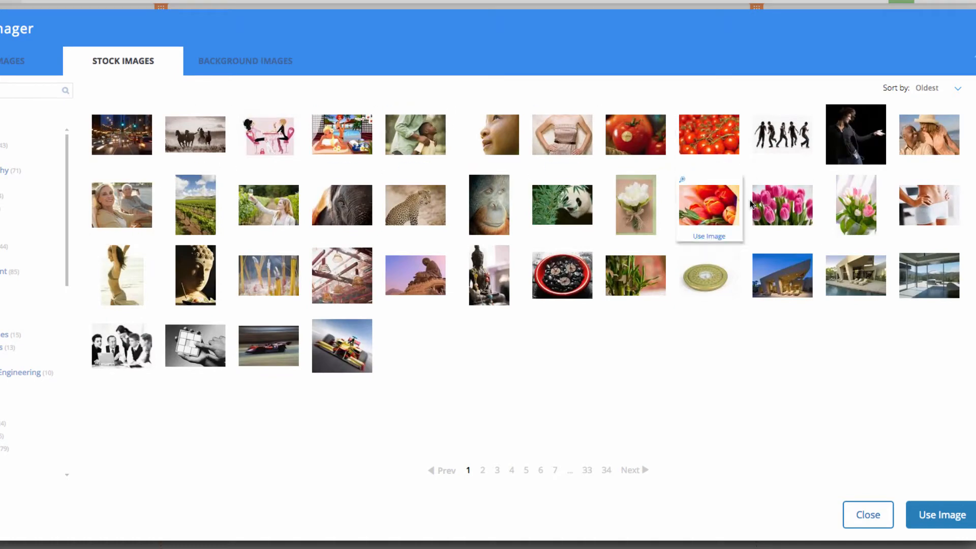
left_click(232, 71)
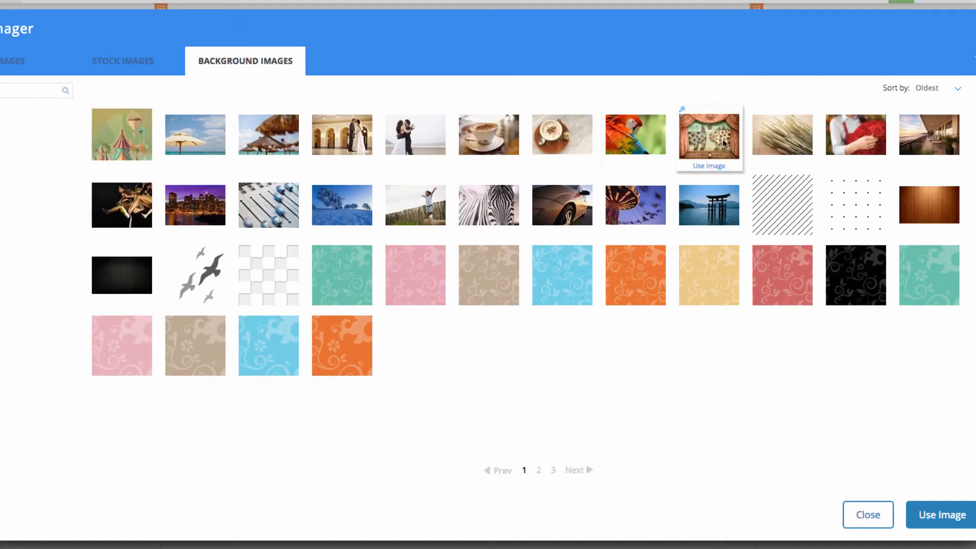
left_click(944, 142)
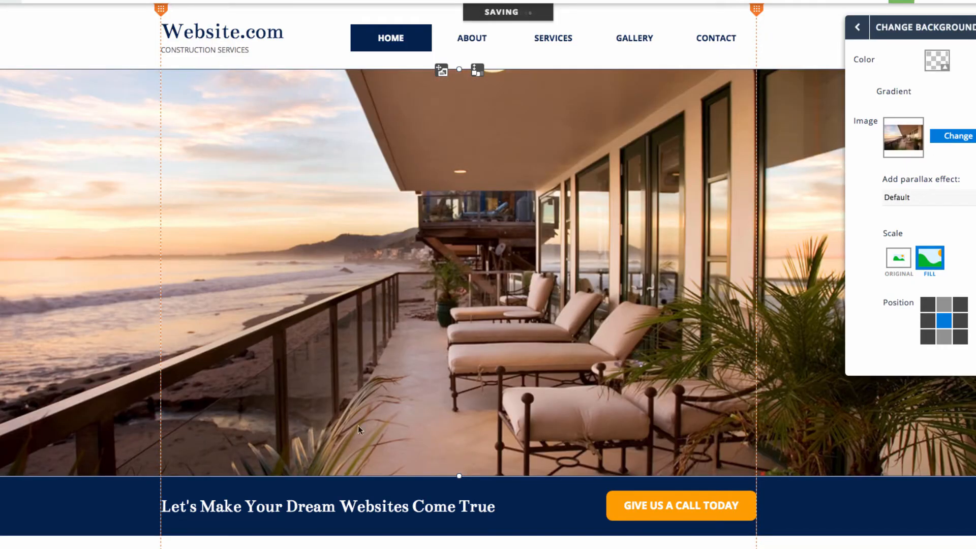
left_click(871, 40)
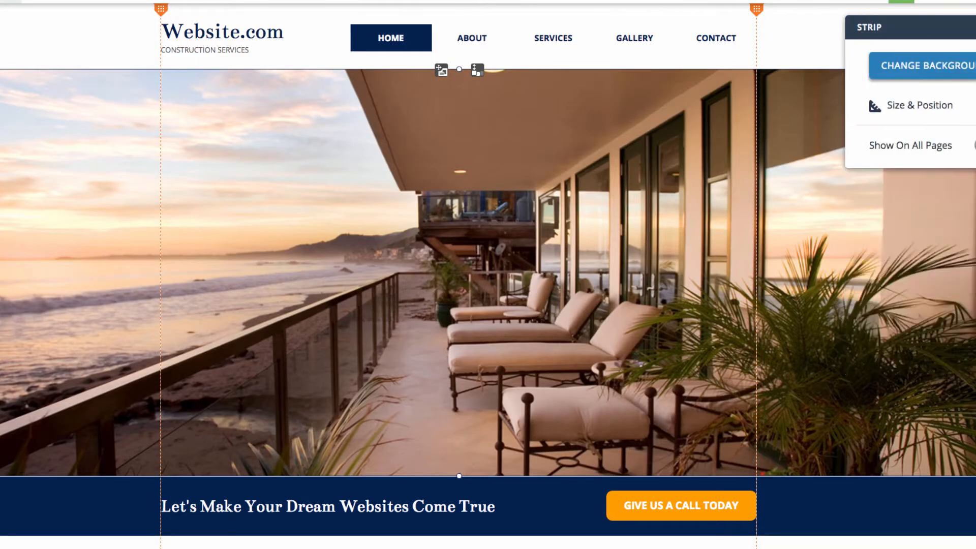
left_click(831, 287)
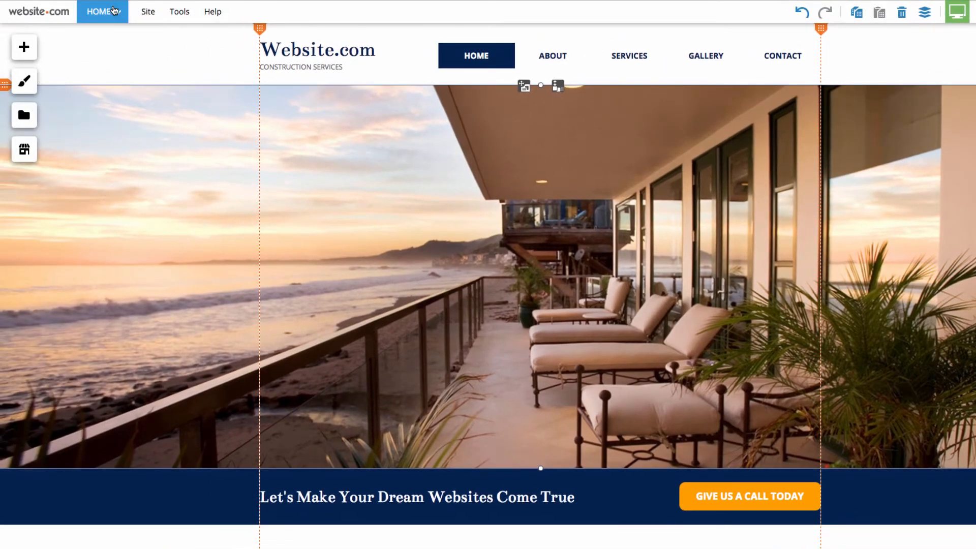
- Go to the Contact page and delete its existing name, e-mail and message form
left_click(113, 10)
left_click(124, 233)
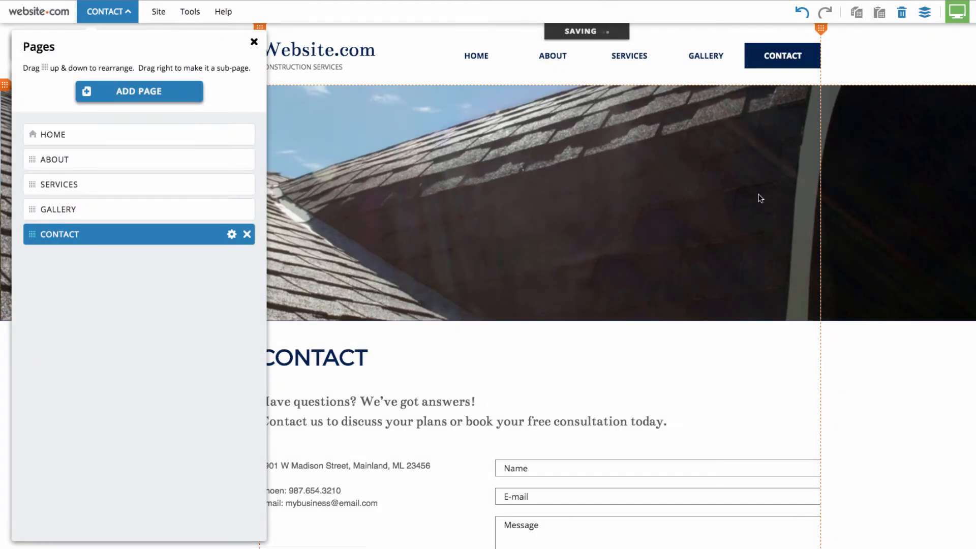
left_click(710, 375)
scroll(688, 362, "down", 2)
scroll(686, 364, "down", 3)
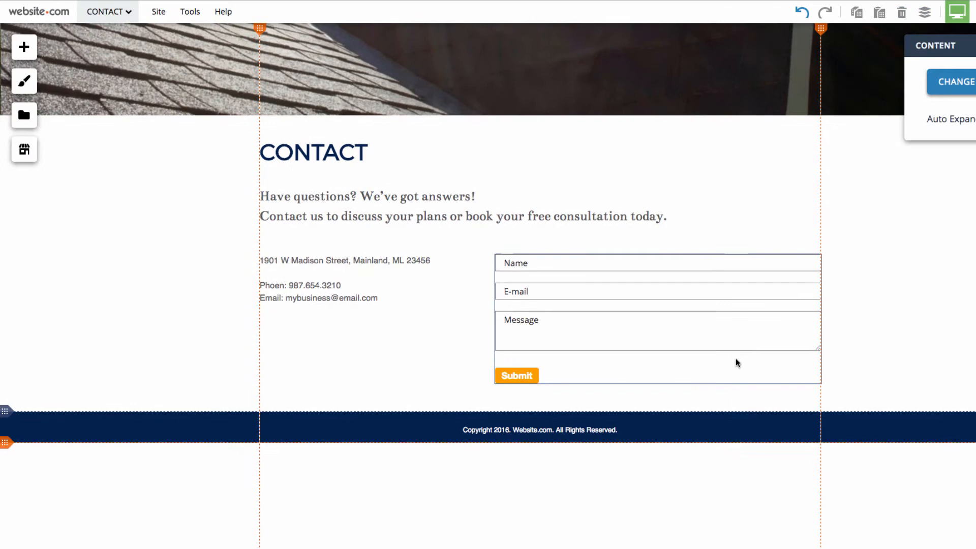
left_click(545, 314)
left_click(902, 12)
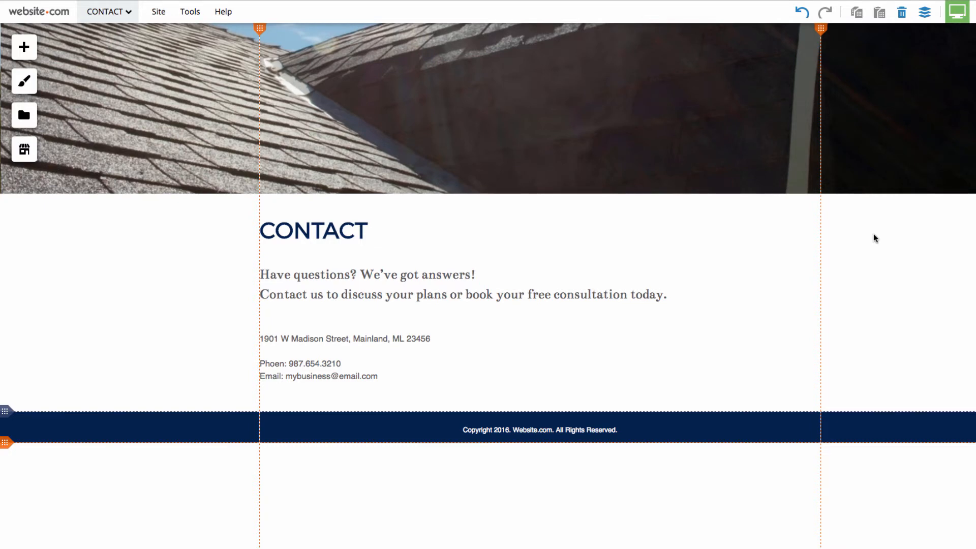
- Add a web form with labels beside the fields and a black Submit button, placing it opposite the contact details
left_click(20, 47)
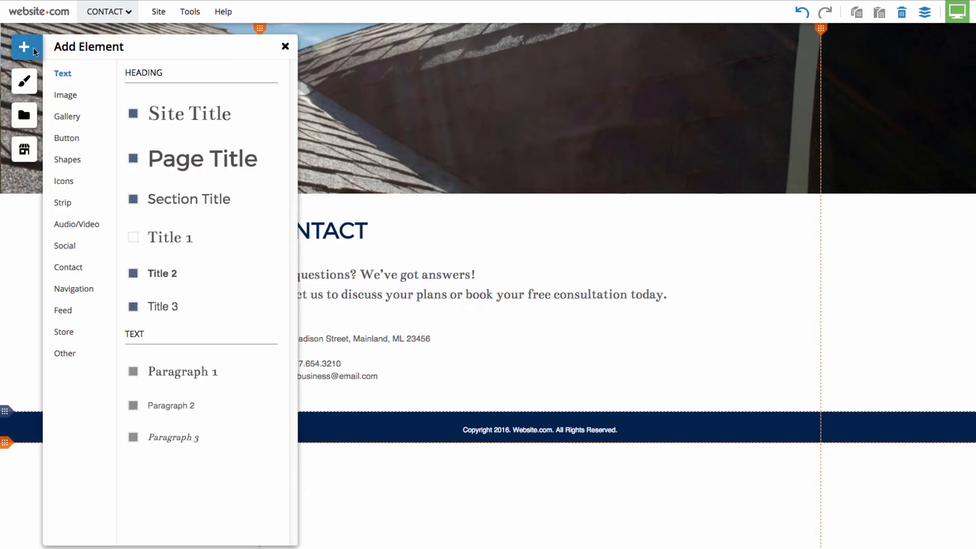
left_click(65, 247)
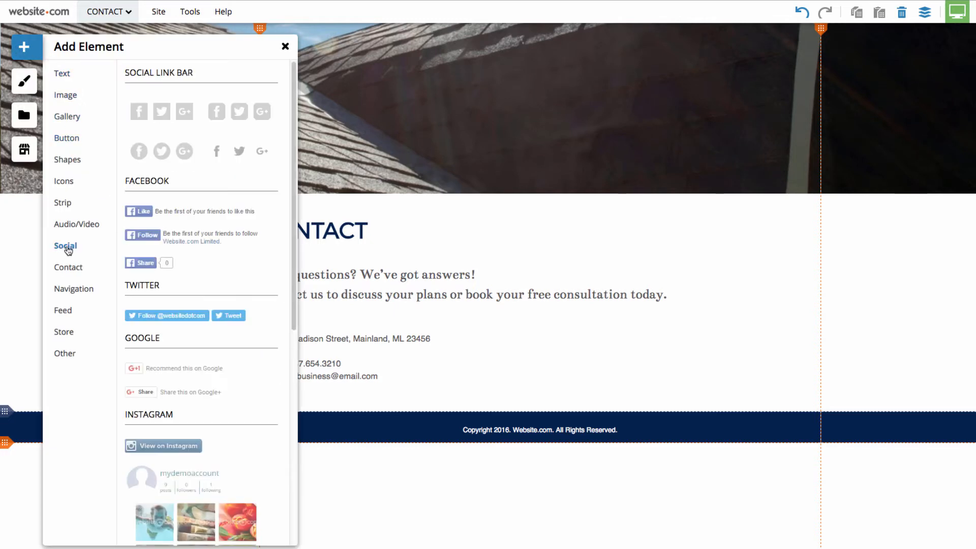
scroll(212, 234, "down", 8)
scroll(213, 244, "up", 8)
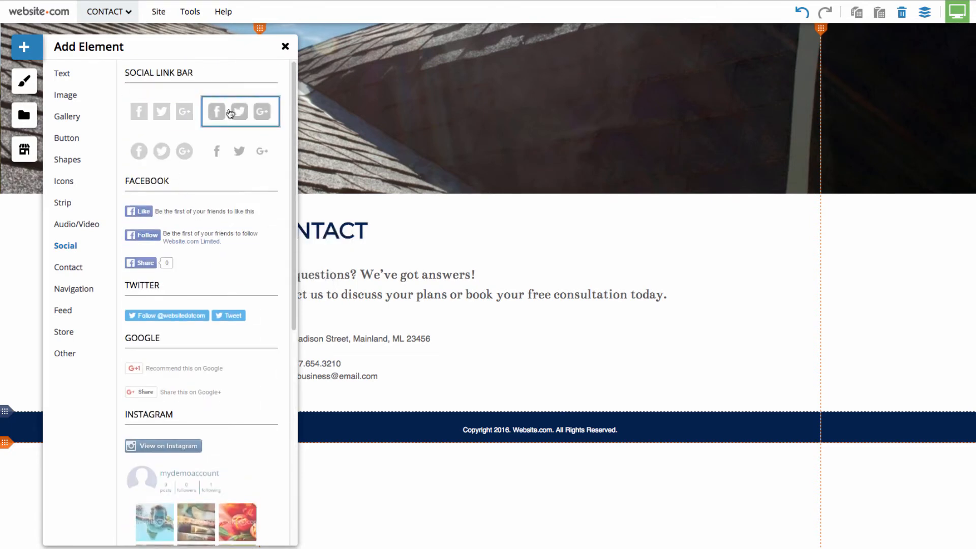
left_click(74, 291)
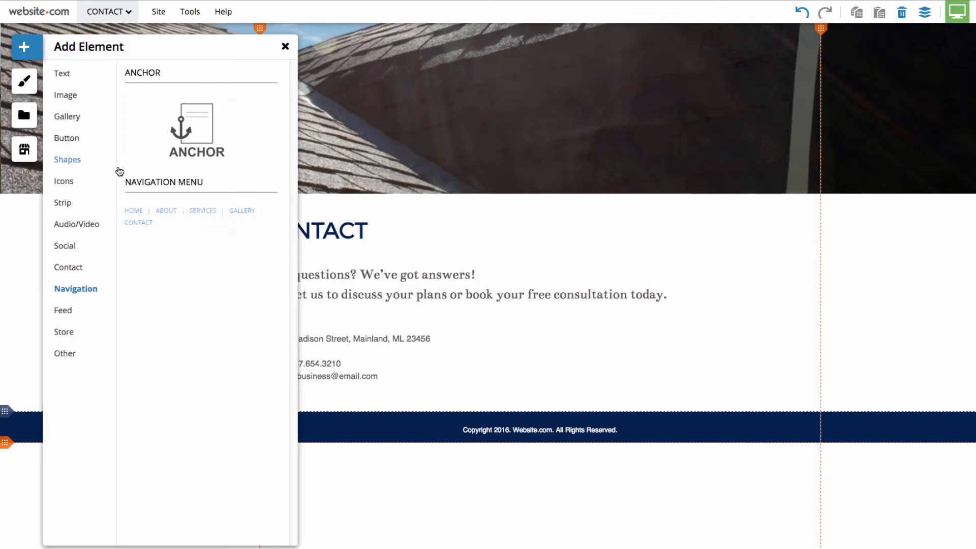
left_click(66, 273)
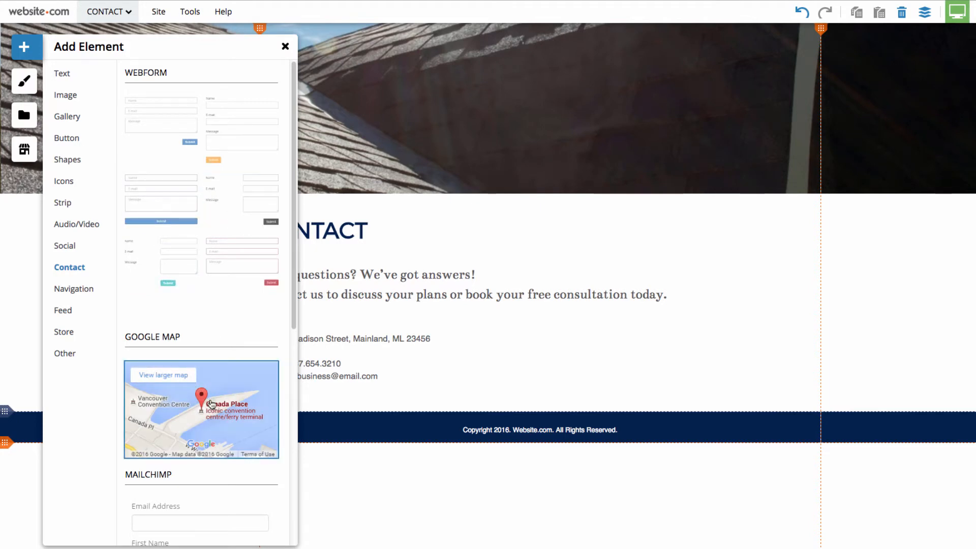
left_click(235, 195)
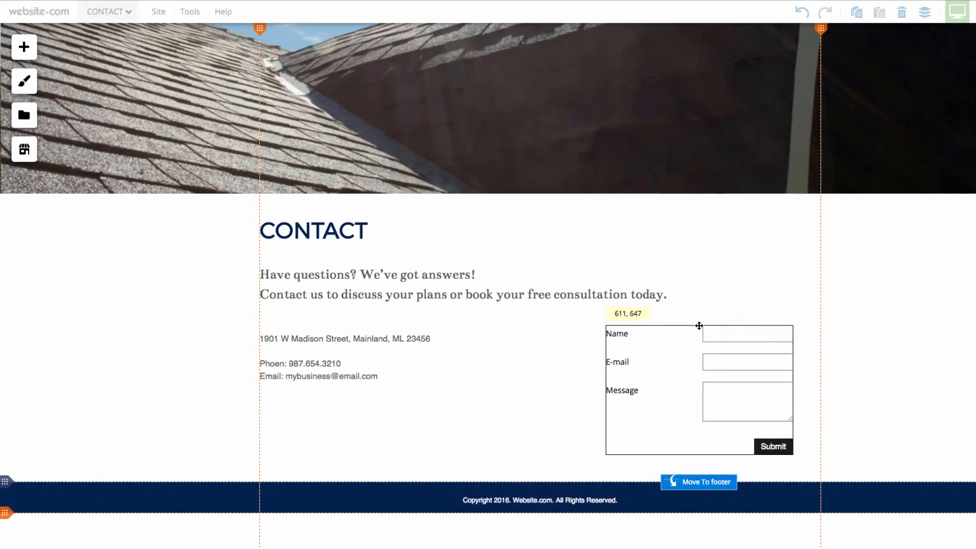
left_click(700, 323)
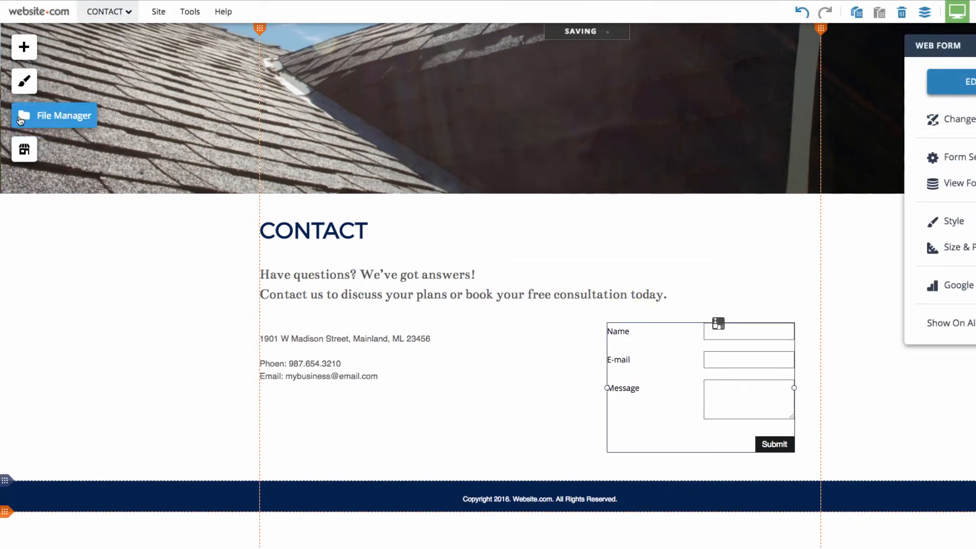
- Add a Google Map element and place it below the address and contact details, aligned with their edge
left_click(21, 59)
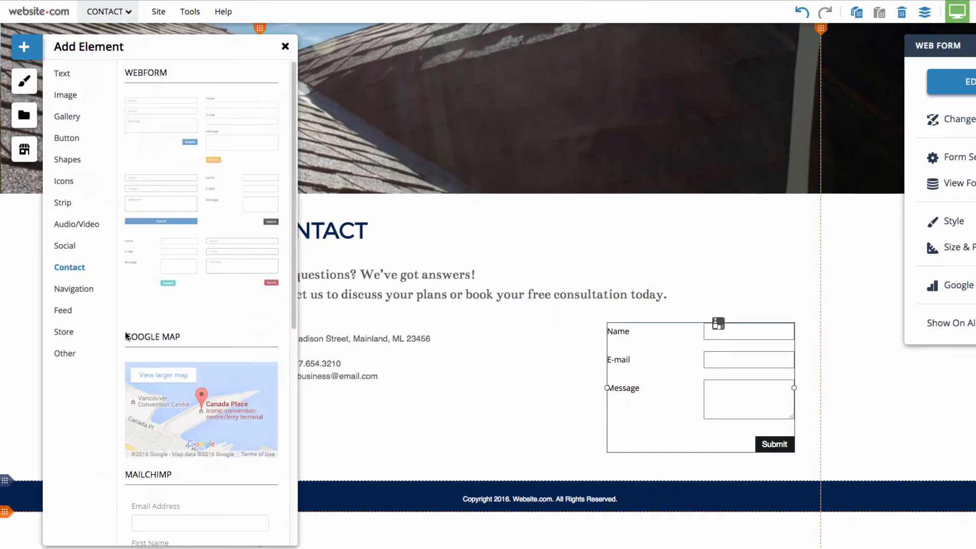
left_click(175, 402)
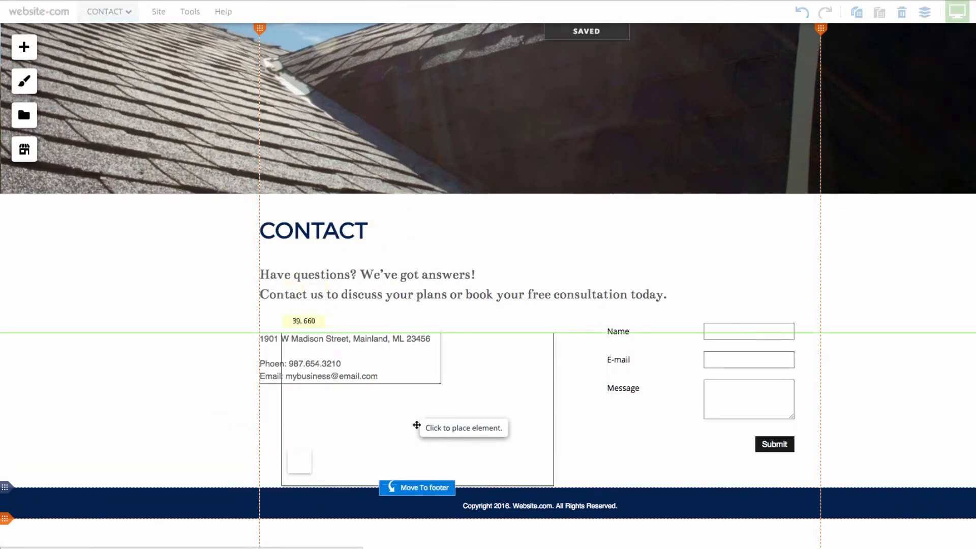
left_click(399, 491)
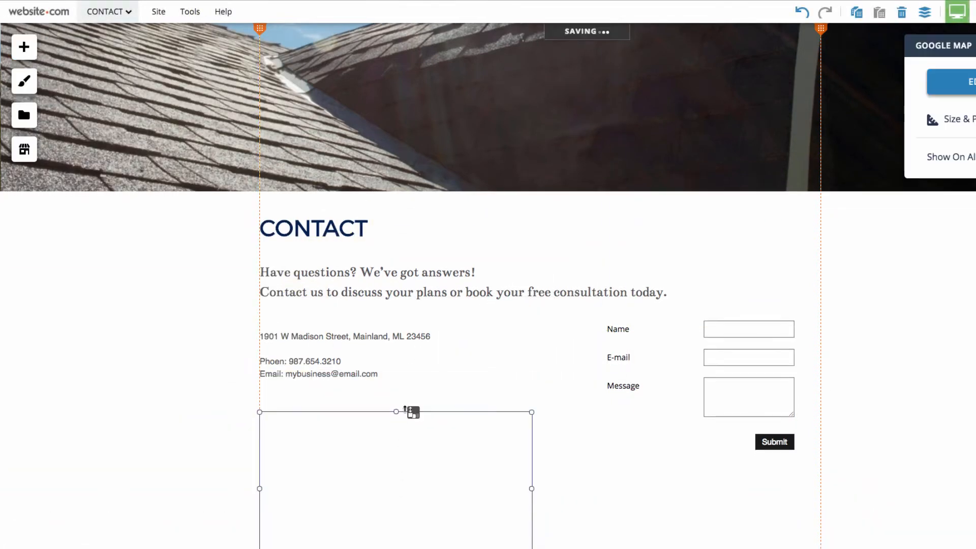
- Set the Google Map's address to the business's street address using the suggested match, and stay on the page
scroll(447, 327, "down", 3)
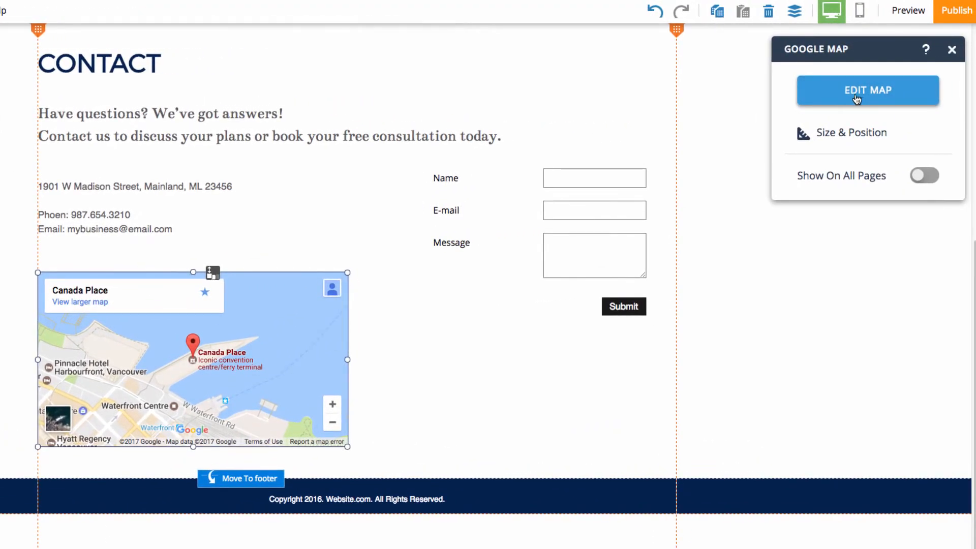
left_click(858, 98)
left_click(853, 124)
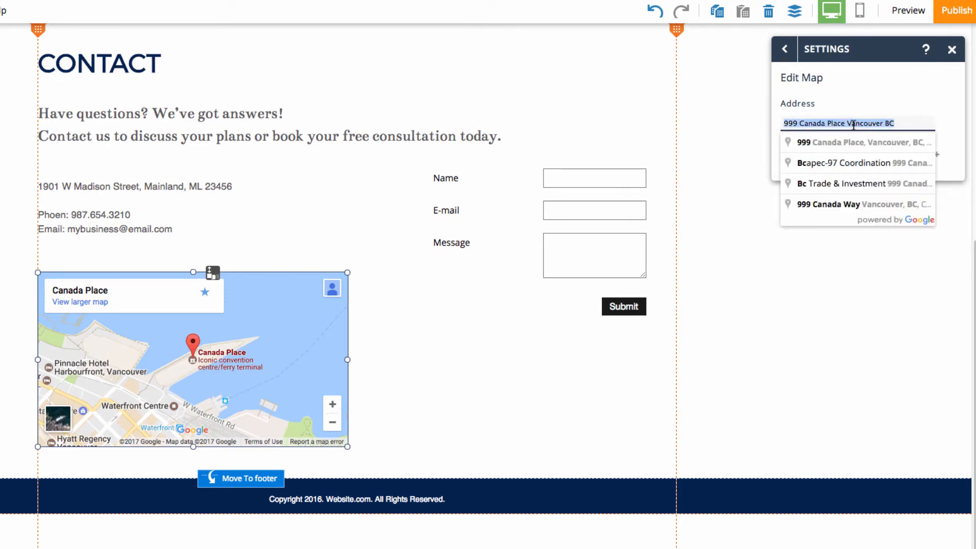
type("3602 Gilm")
key("Down")
key("Return")
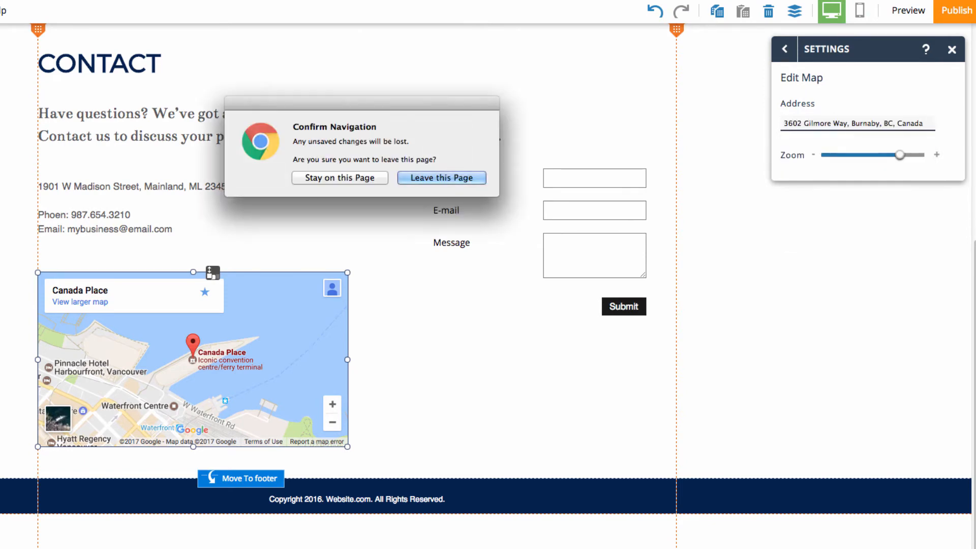
left_click(379, 178)
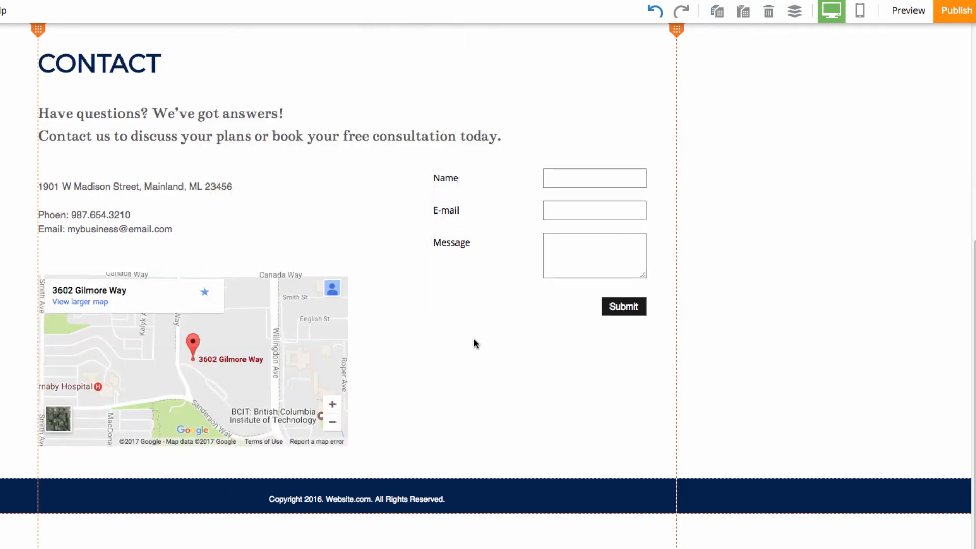
- Add a social link bar with round Facebook, Twitter and Google+ icons just above the footer, aligned with the web form's outer edge
left_click(550, 206)
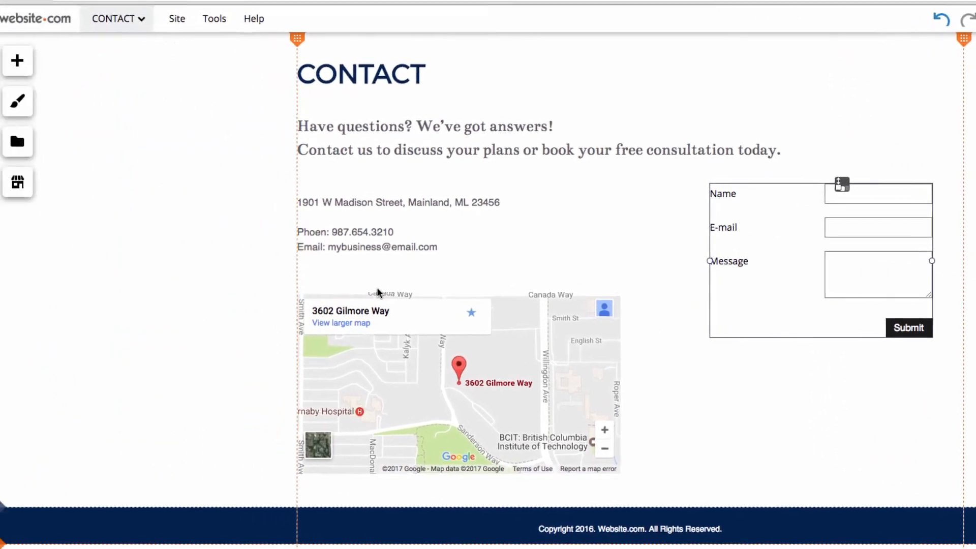
left_click(31, 70)
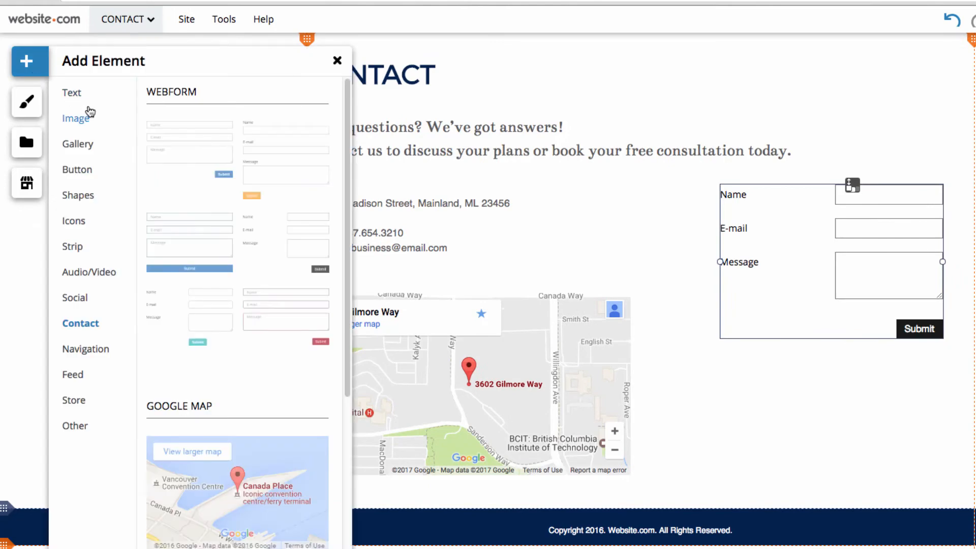
left_click(77, 296)
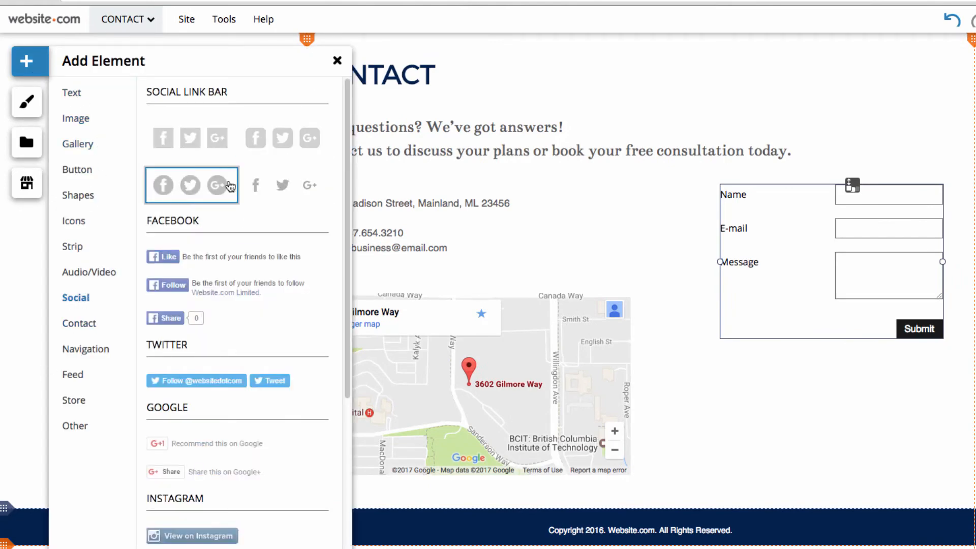
left_click(189, 187)
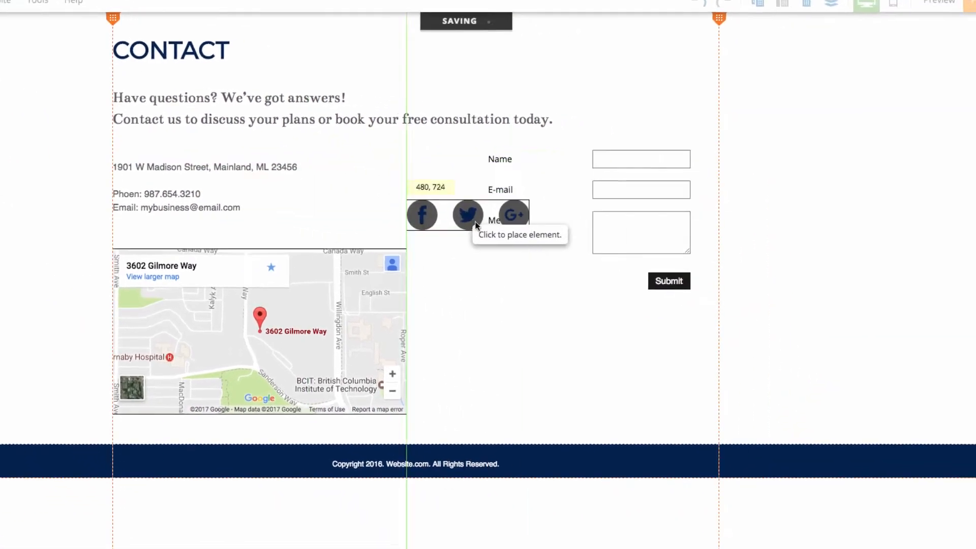
left_click(630, 462)
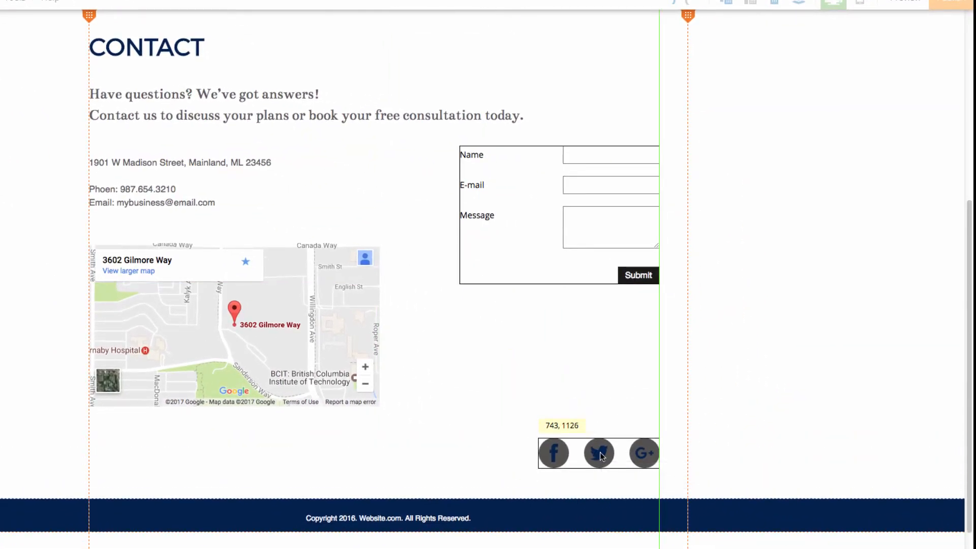
- Move the social link bar into the footer, beside the copyright text
left_click(601, 455)
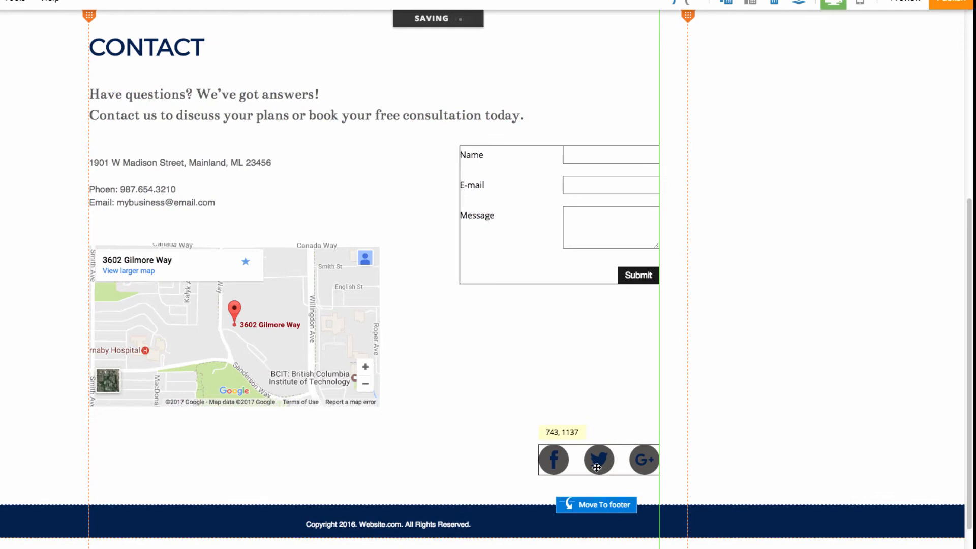
left_click(590, 504)
mouse_move(599, 539)
left_mouse_down()
mouse_move(610, 529)
mouse_move(599, 529)
left_mouse_up()
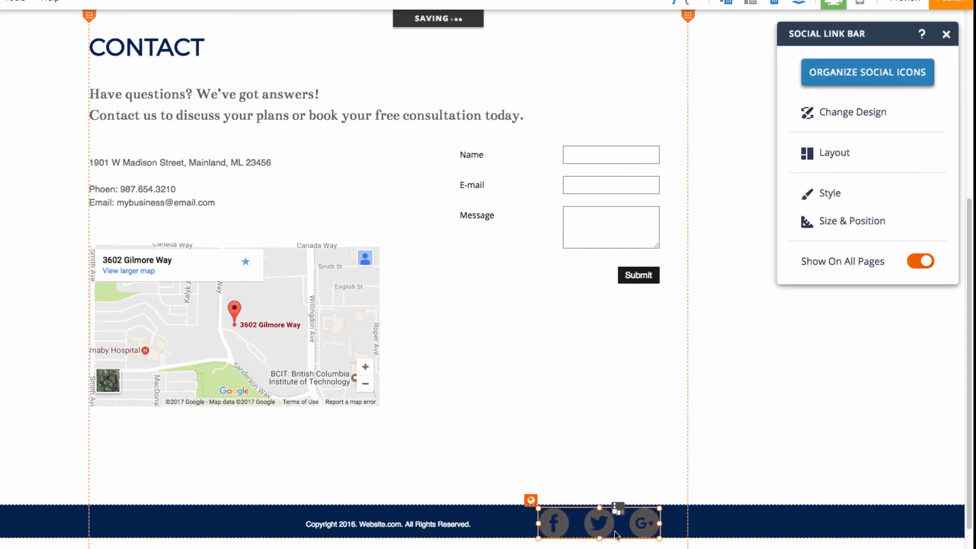
- Set the colour of the footer's social icons to white
left_click(846, 194)
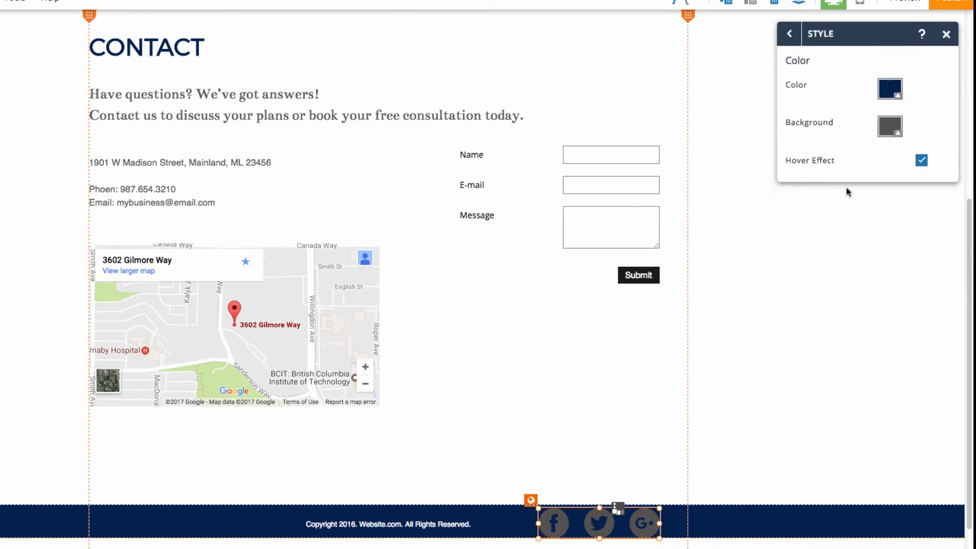
left_click(889, 89)
left_click(835, 124)
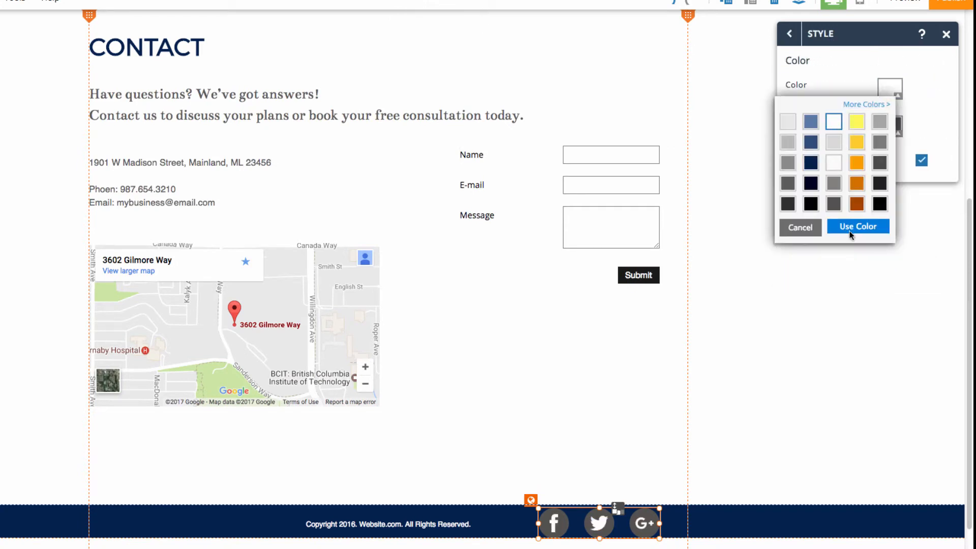
left_click(848, 230)
left_click(726, 392)
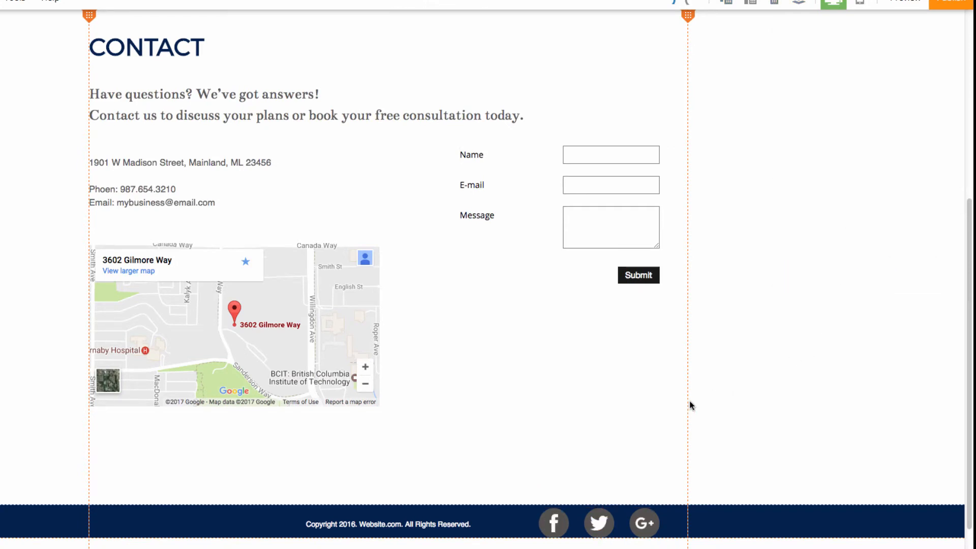
- Review which networks and link addresses are enabled in the social link bar's icon settings
left_click(560, 524)
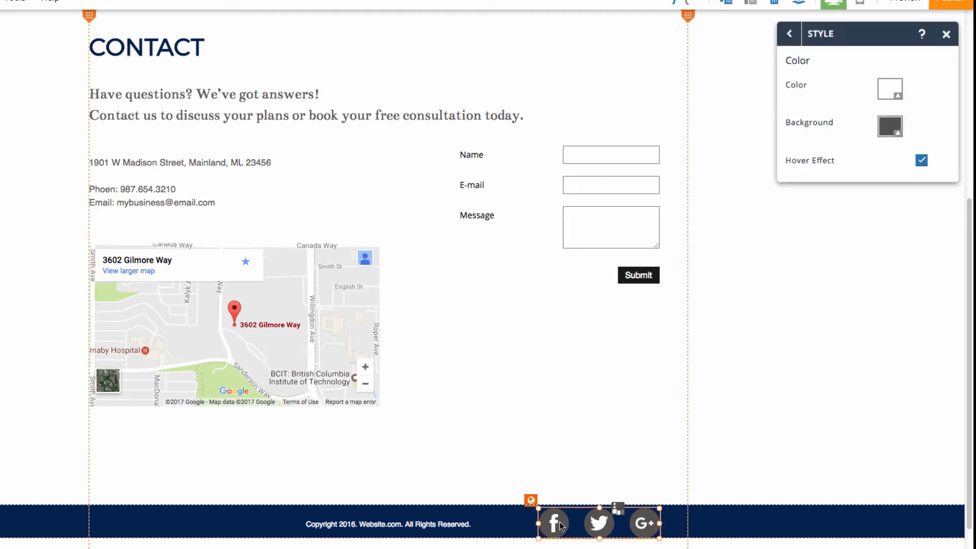
left_click(789, 33)
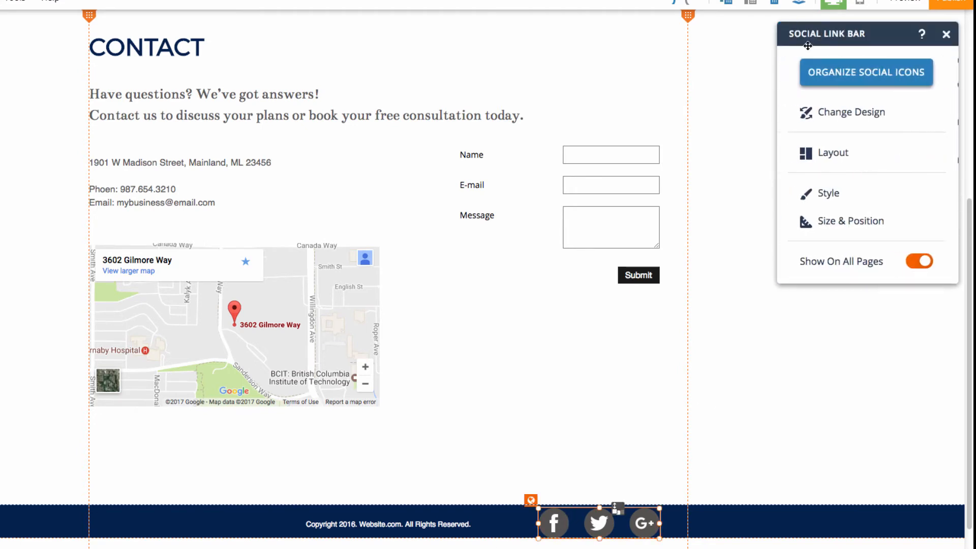
left_click(858, 79)
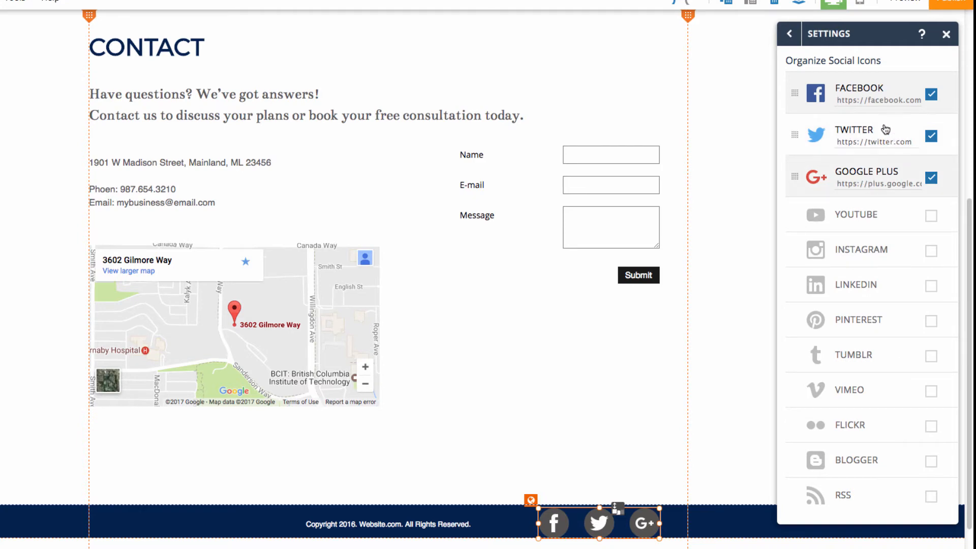
left_click(790, 33)
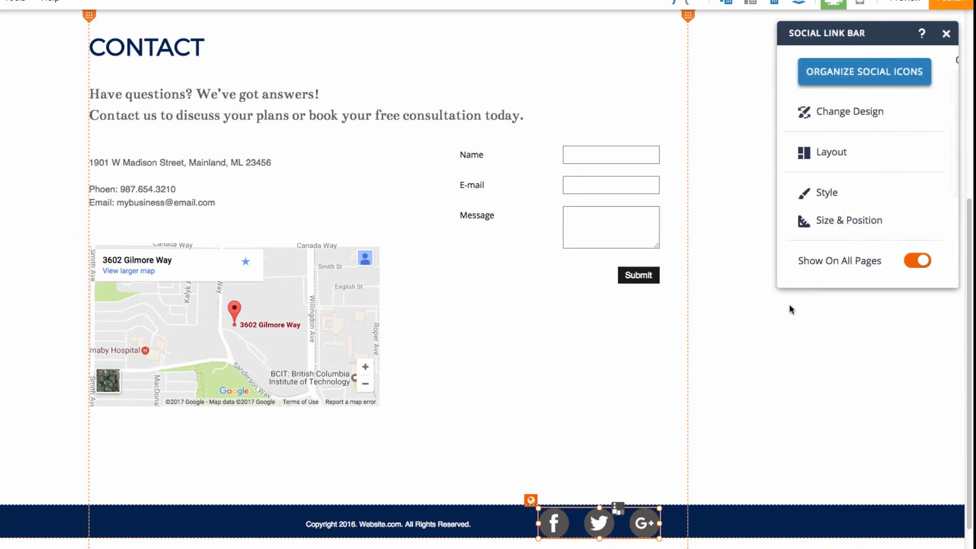
left_click(791, 310)
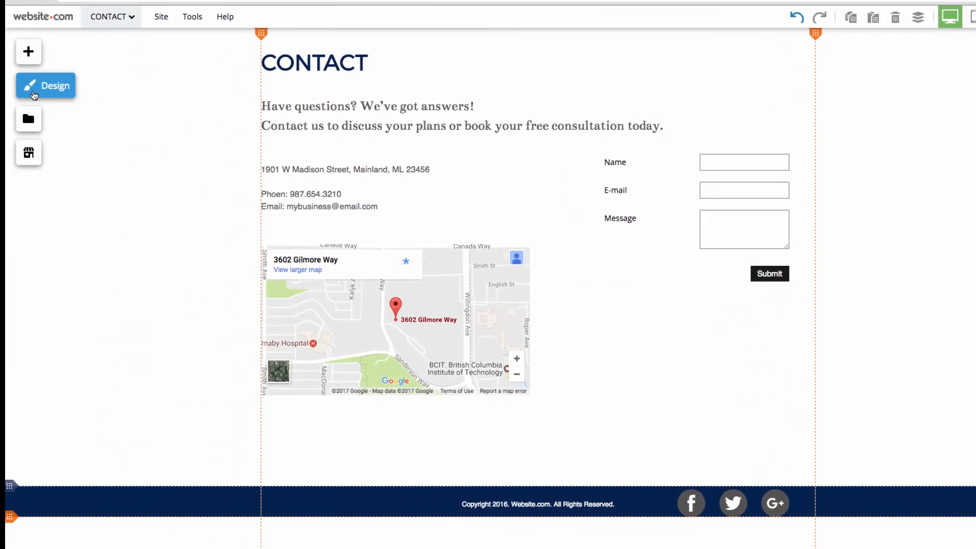
- Try several colour schemes for the website and apply the cream, terracotta, sage, olive and green one
left_click(30, 91)
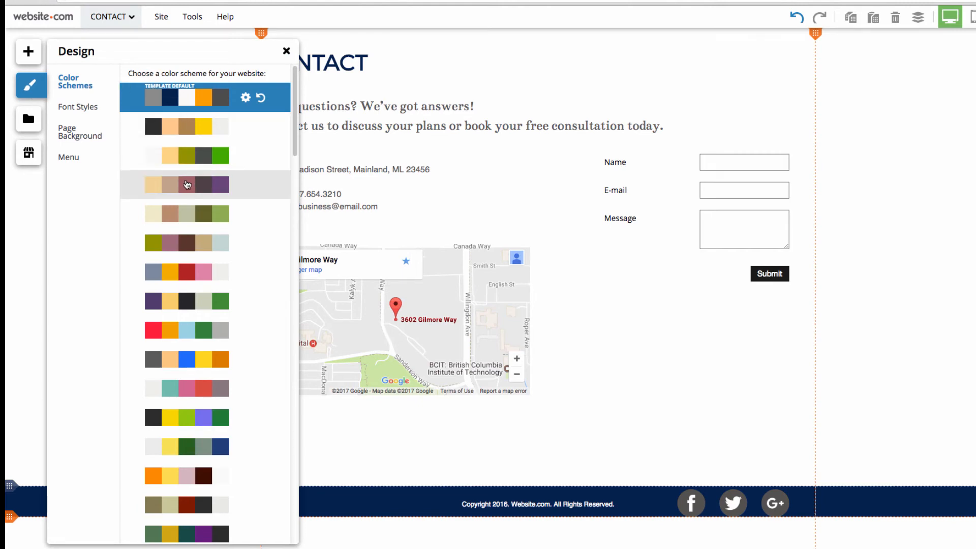
left_click(187, 127)
left_click(191, 158)
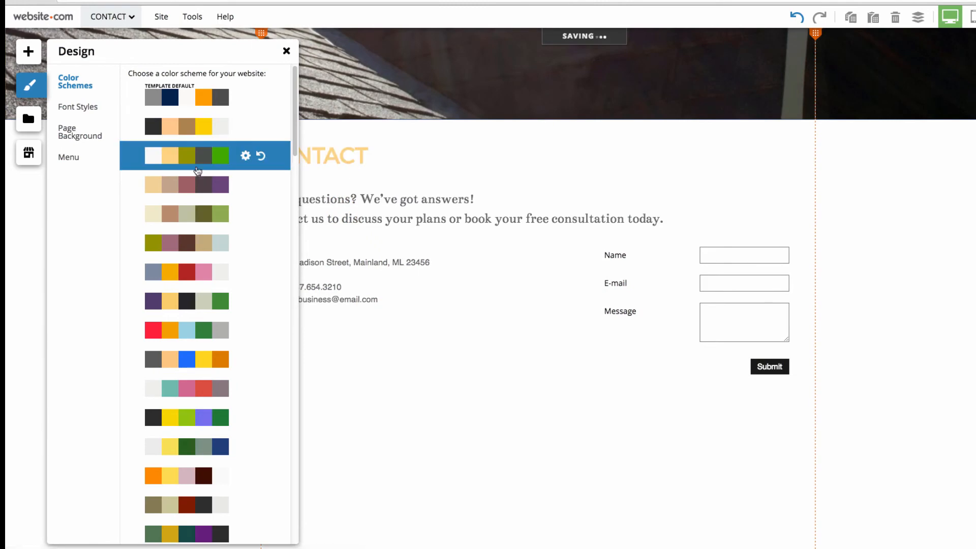
left_click(199, 180)
left_click(199, 219)
left_click(196, 233)
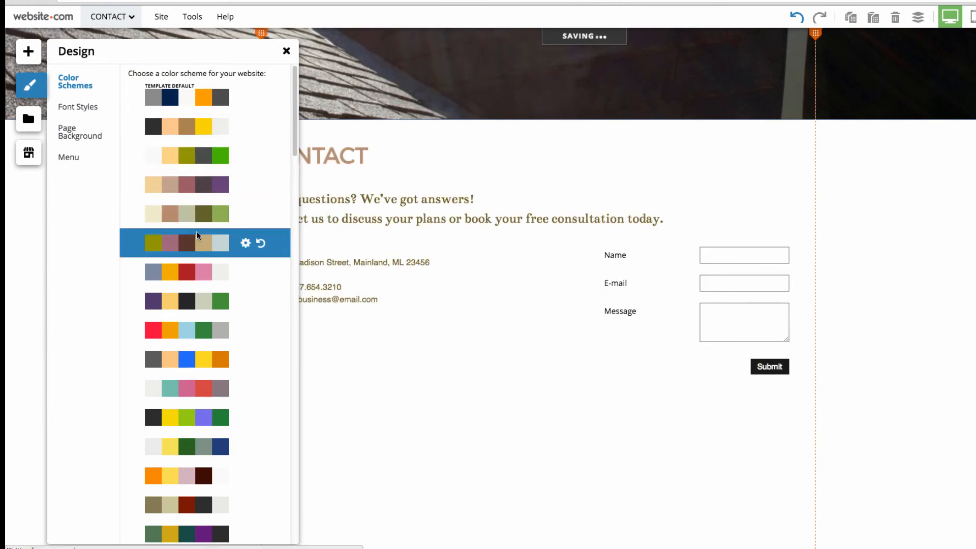
left_click(200, 207)
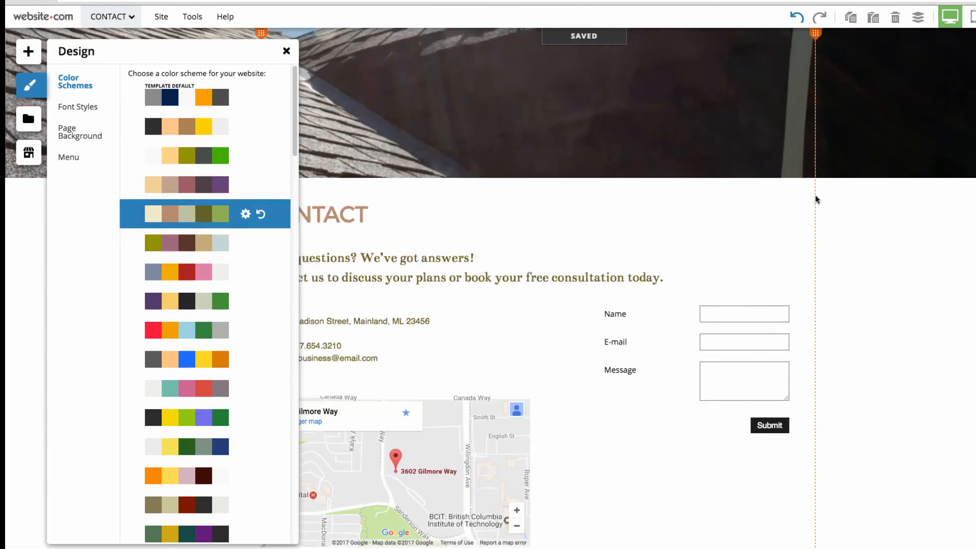
scroll(815, 198, "up", 4)
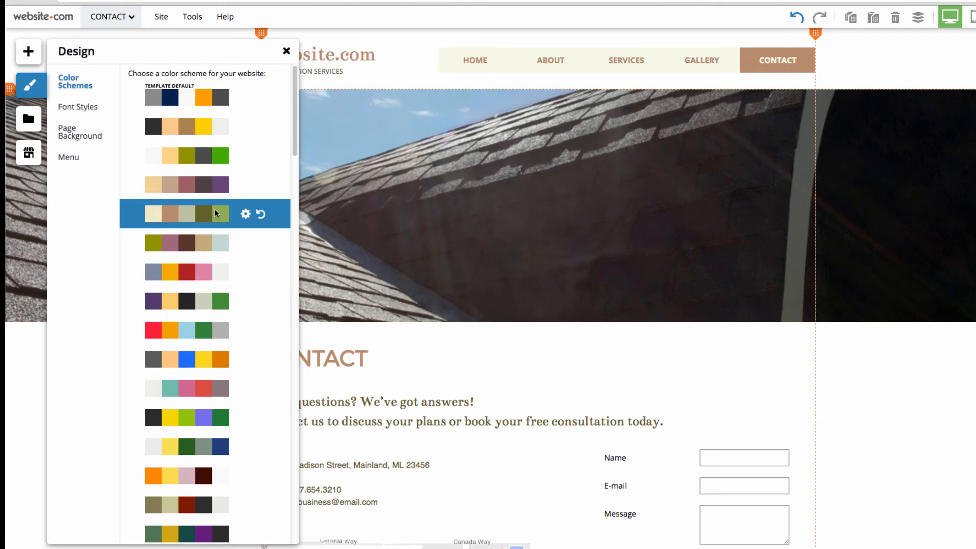
left_click(534, 379)
- Go to the Home page and close the page list
left_click(110, 16)
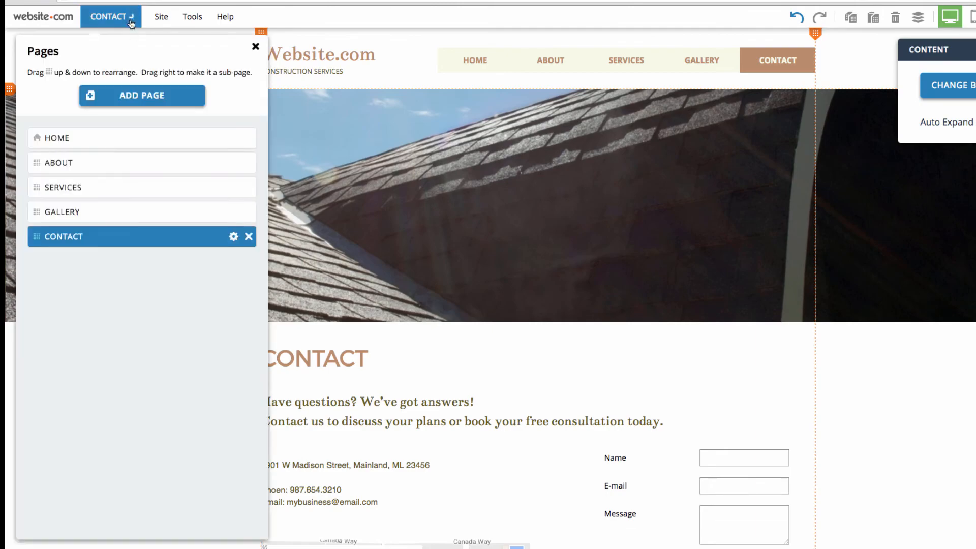
left_click(107, 138)
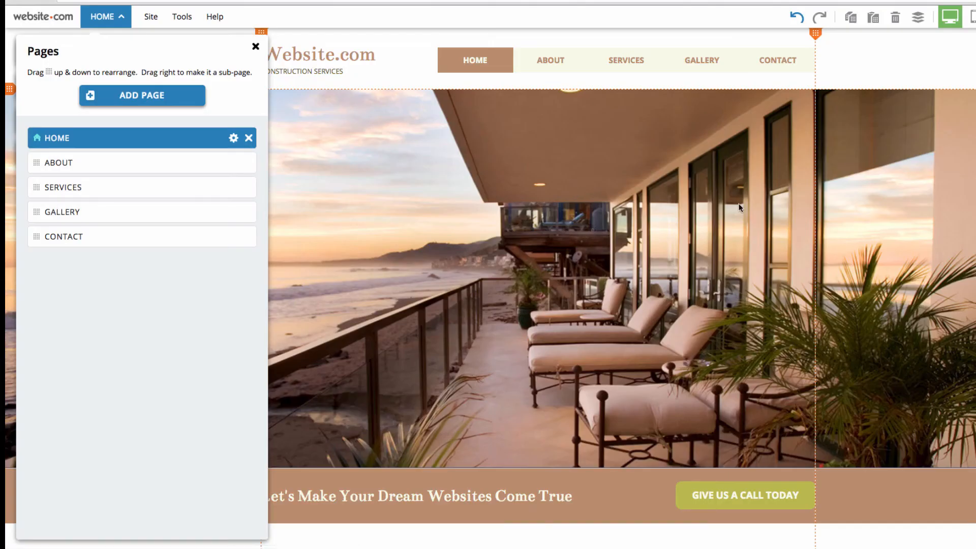
left_click(742, 203)
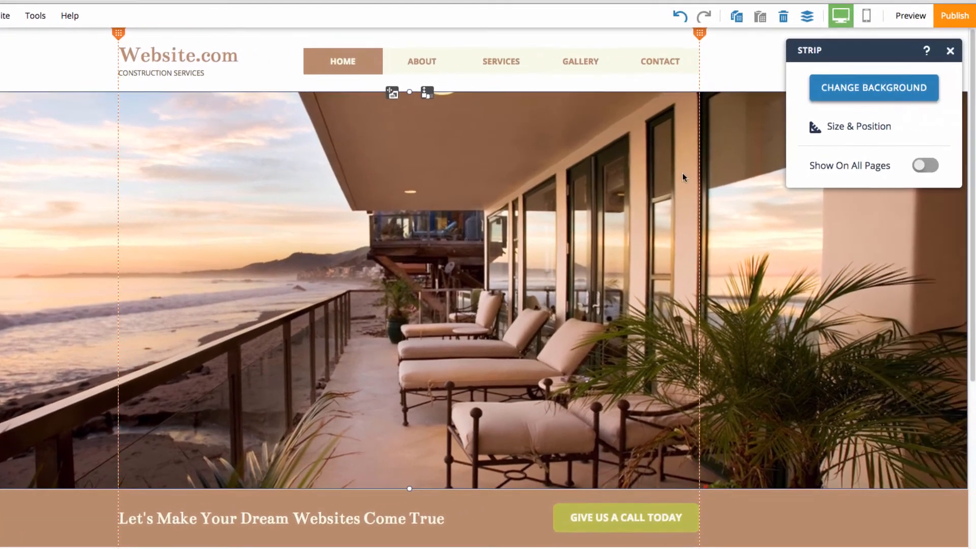
- Switch to the mobile editor and dismiss the notice about new mobile elements
left_click(851, 66)
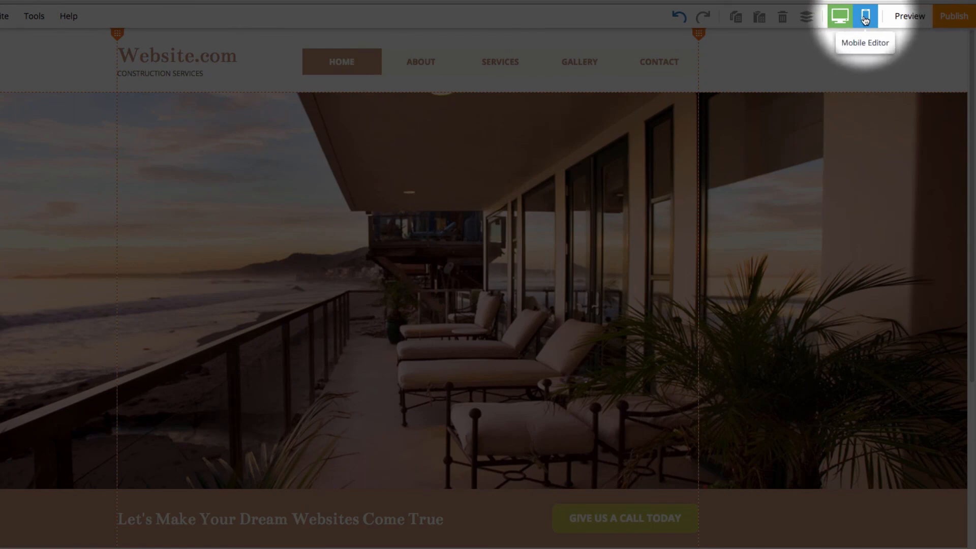
left_click(866, 19)
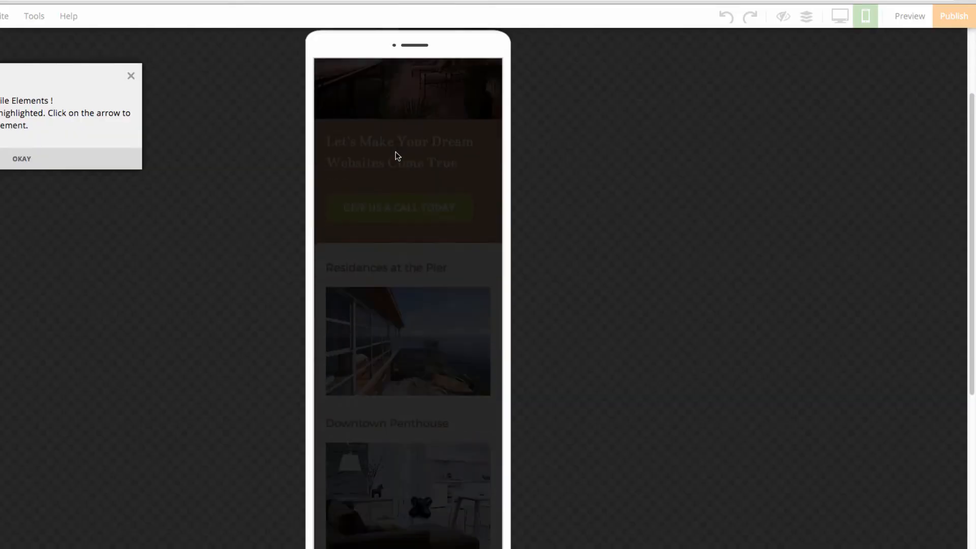
scroll(397, 156, "down", 6)
left_click(130, 76)
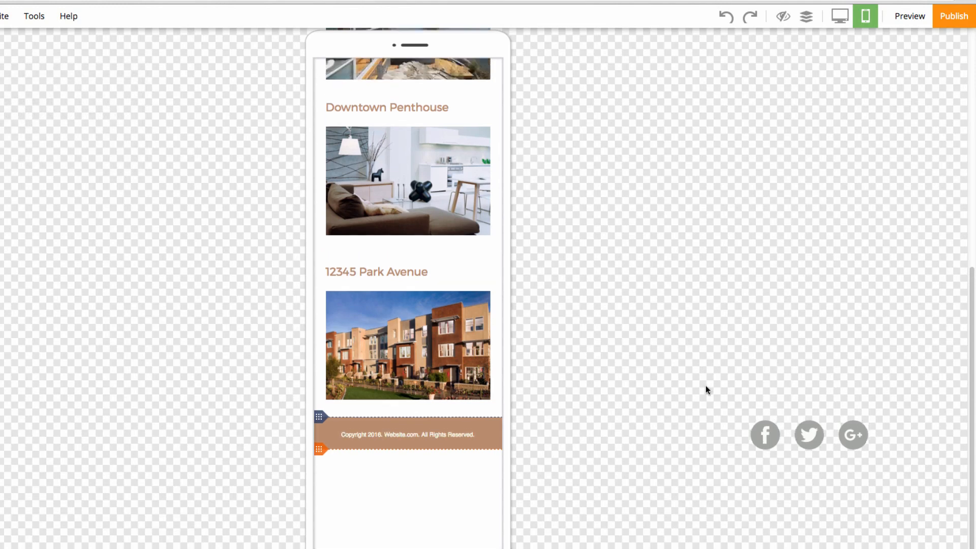
- Make the mobile footer taller and place the social link bar inside it, below the copyright text
scroll(706, 386, "up", 10)
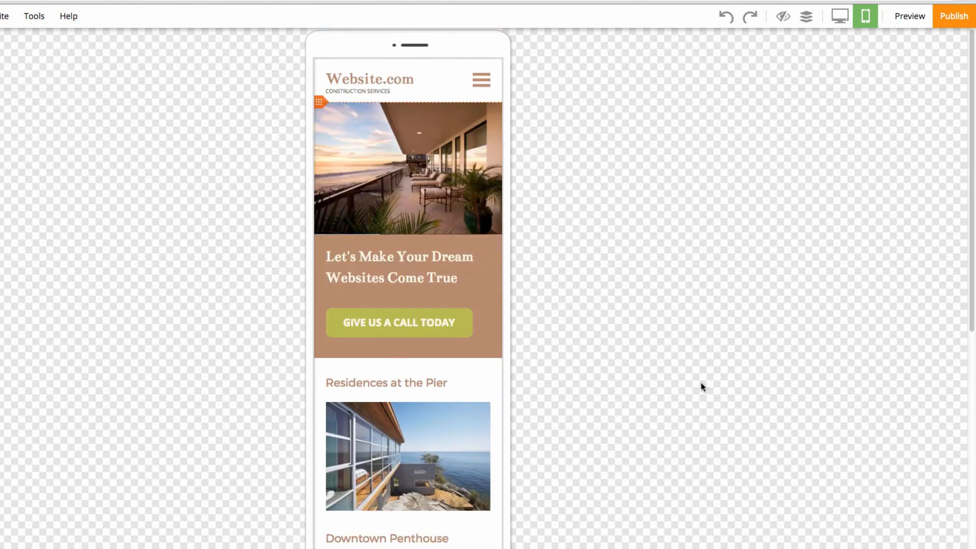
scroll(703, 387, "down", 6)
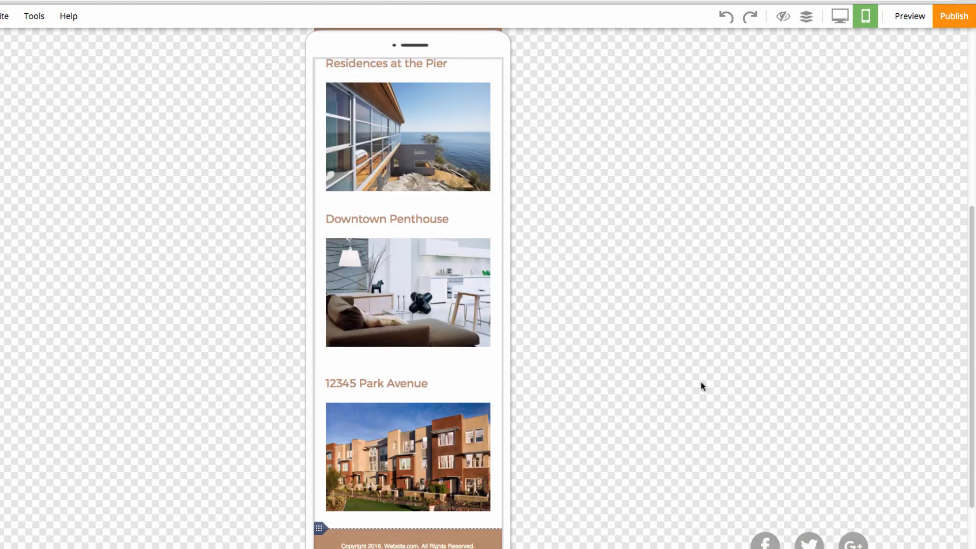
scroll(697, 362, "down", 3)
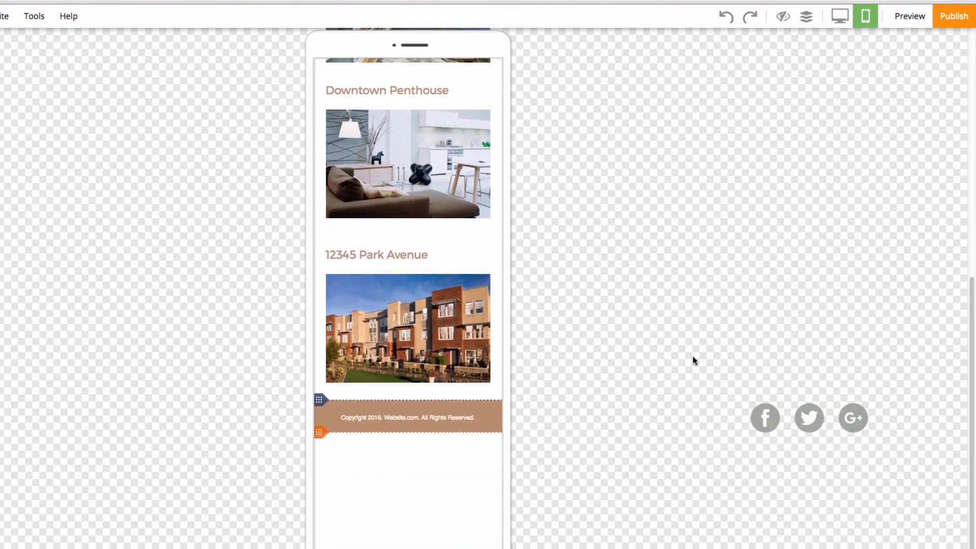
scroll(676, 359, "up", 4)
scroll(665, 359, "up", 5)
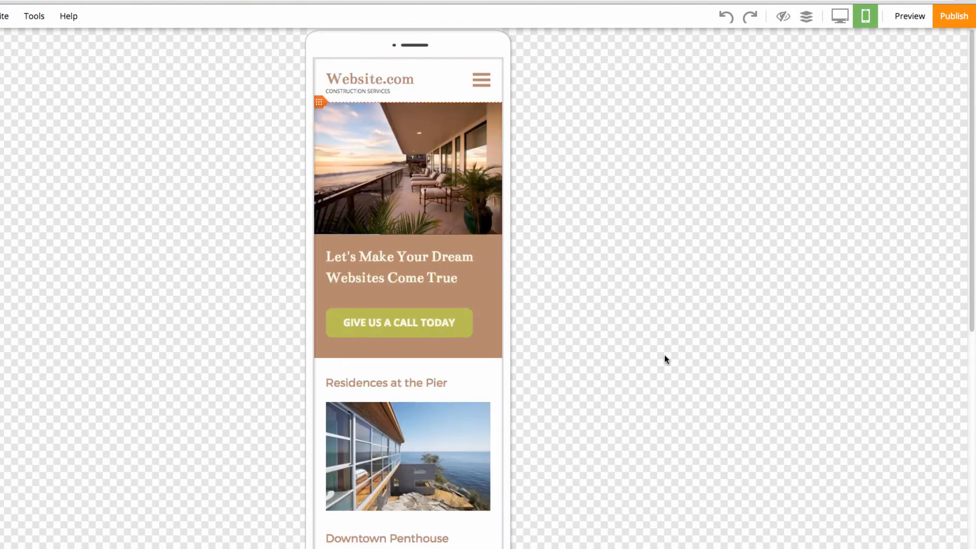
scroll(665, 359, "down", 8)
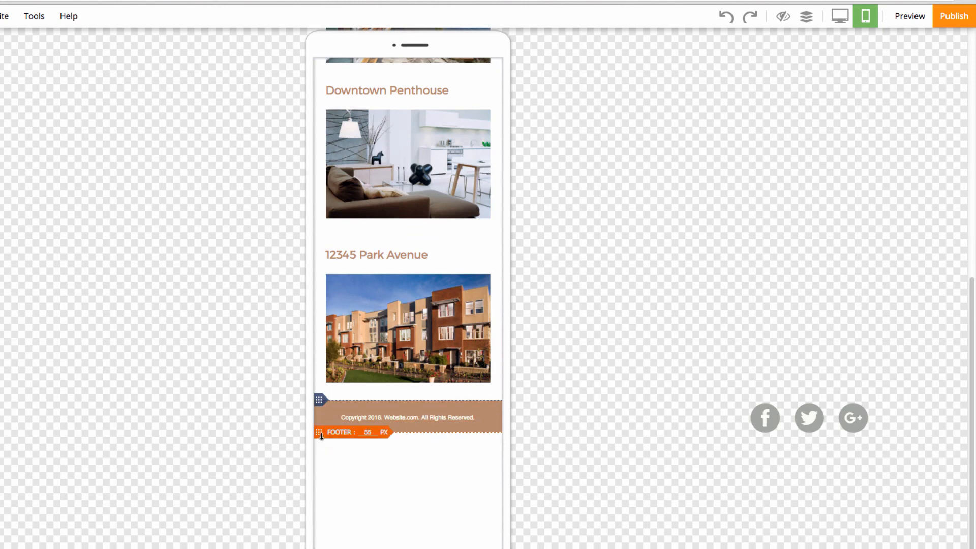
left_click_drag(319, 433, 326, 471)
left_click_drag(808, 419, 406, 447)
left_click(674, 404)
scroll(673, 404, "up", 9)
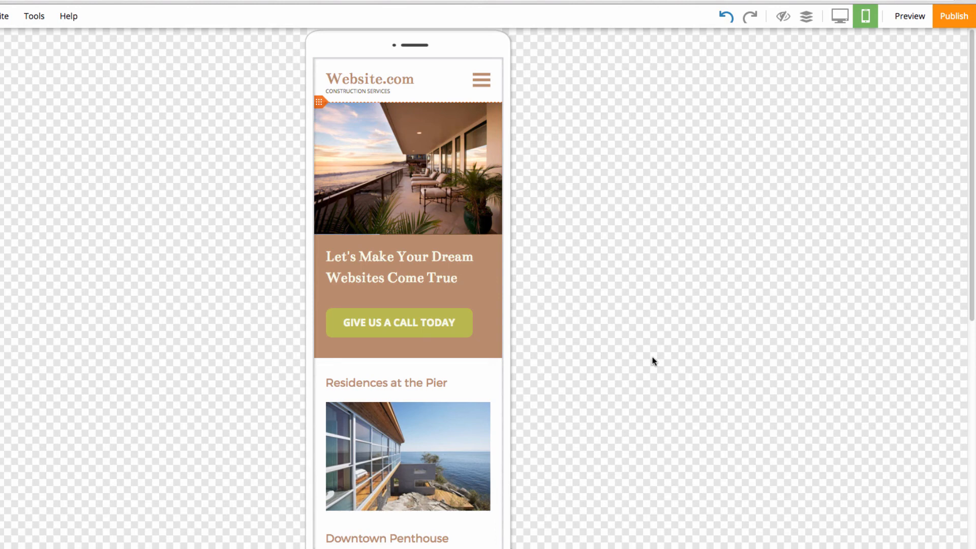
- Turn on the mobile view for all pages and close the page list
left_click(957, 26)
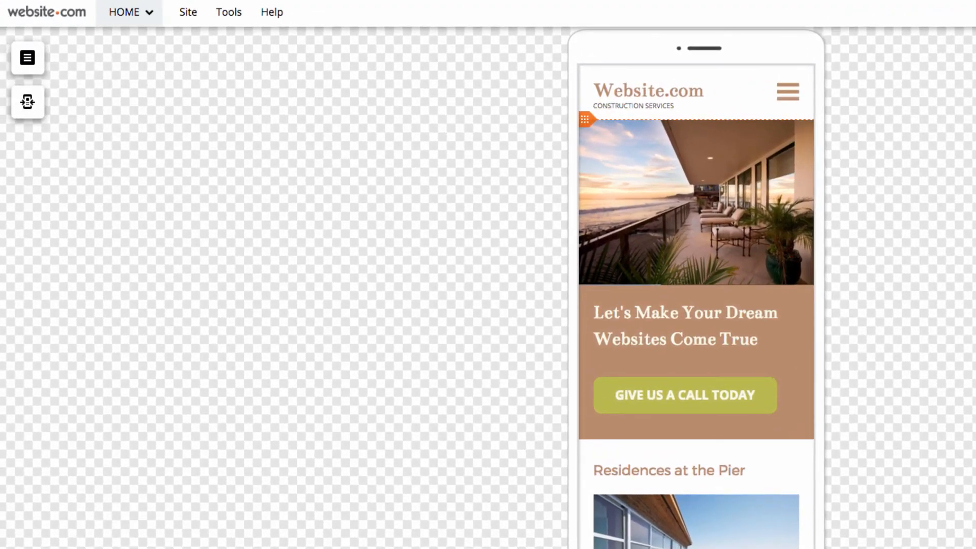
left_click(147, 15)
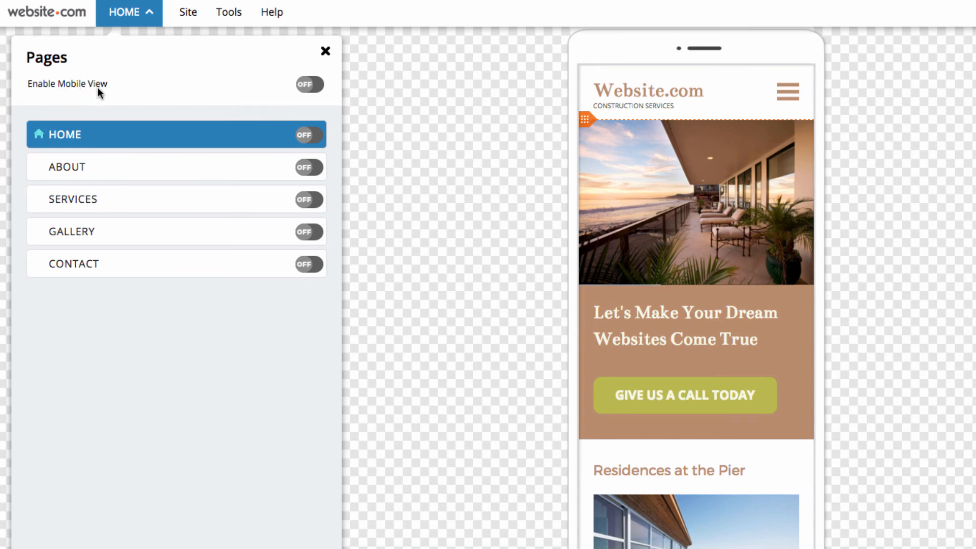
left_click(306, 90)
right_click(305, 89)
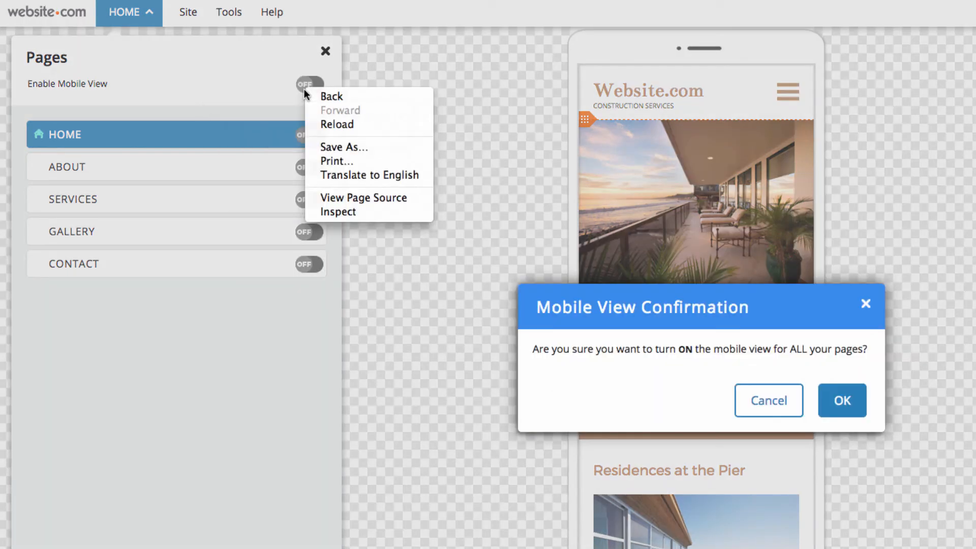
left_click(840, 401)
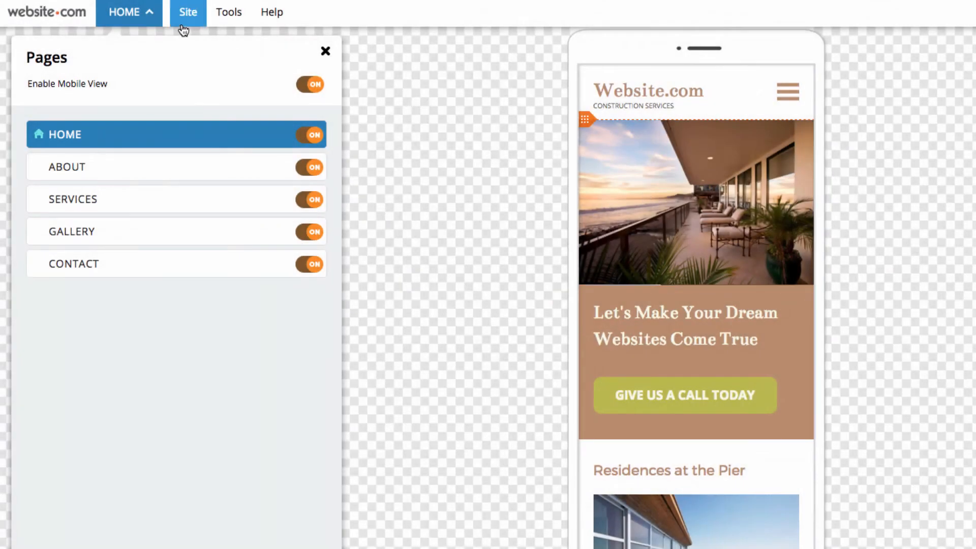
left_click(133, 19)
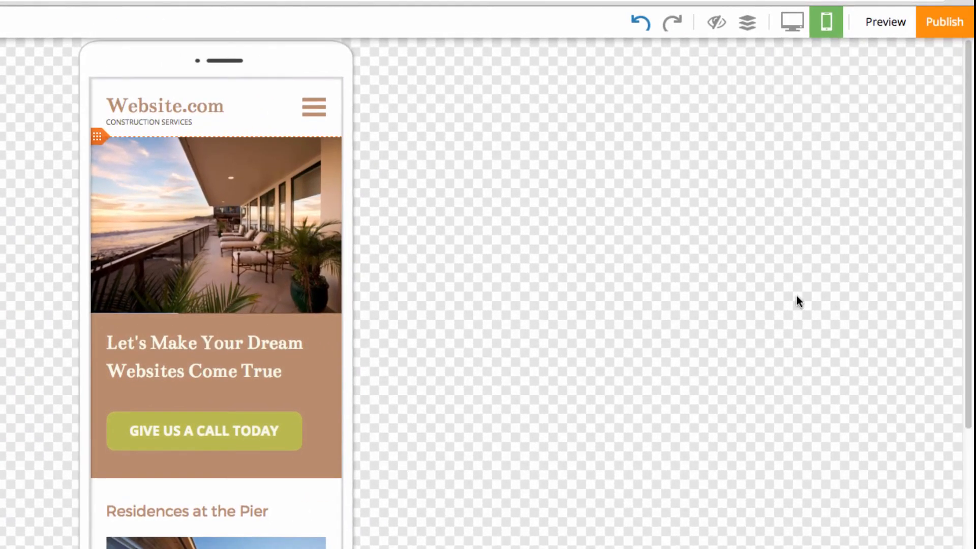
- Publish all pages of the website
left_click(935, 36)
left_click(856, 65)
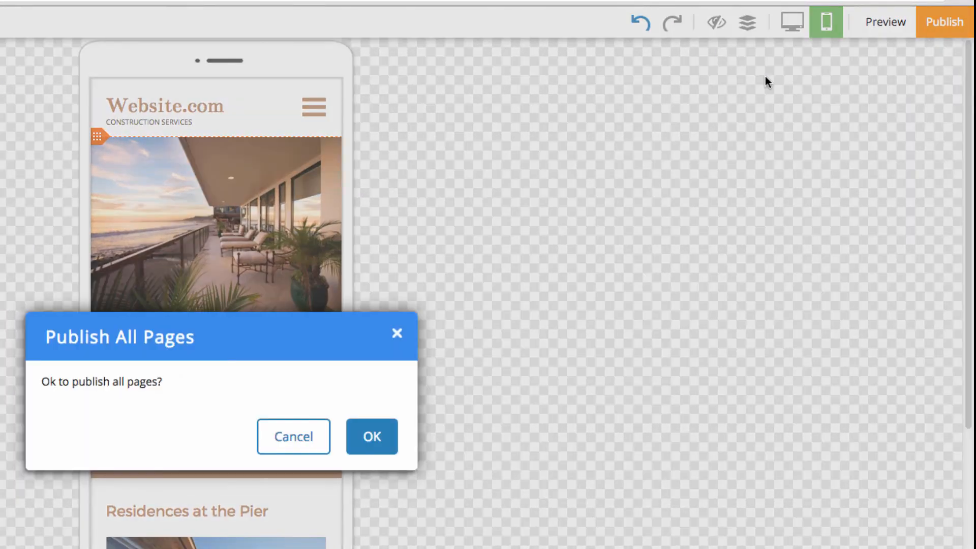